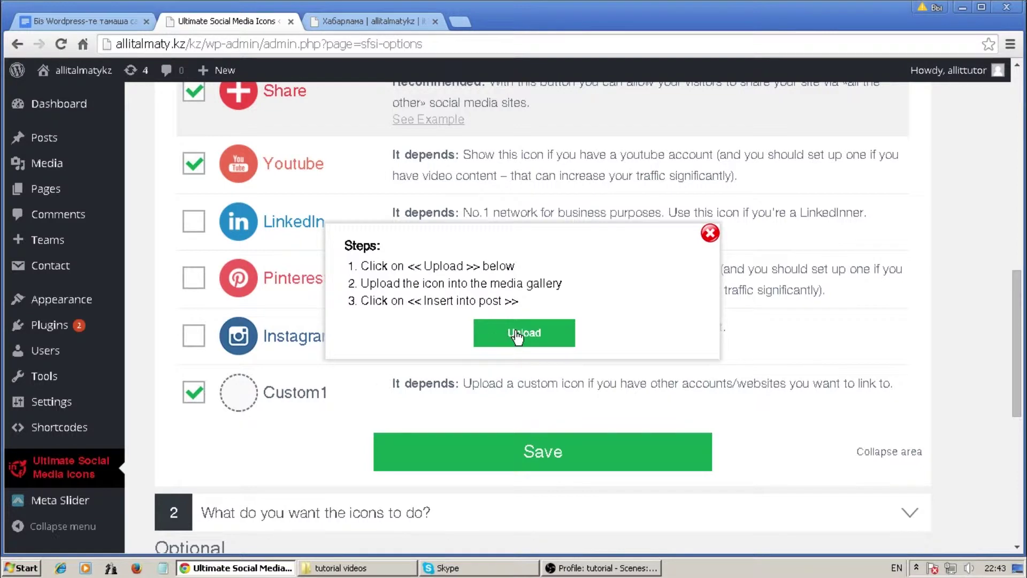
Step: Open the media uploader for the Custom1 icon and check the images in the Ready images folder
drag(373, 266, 526, 270)
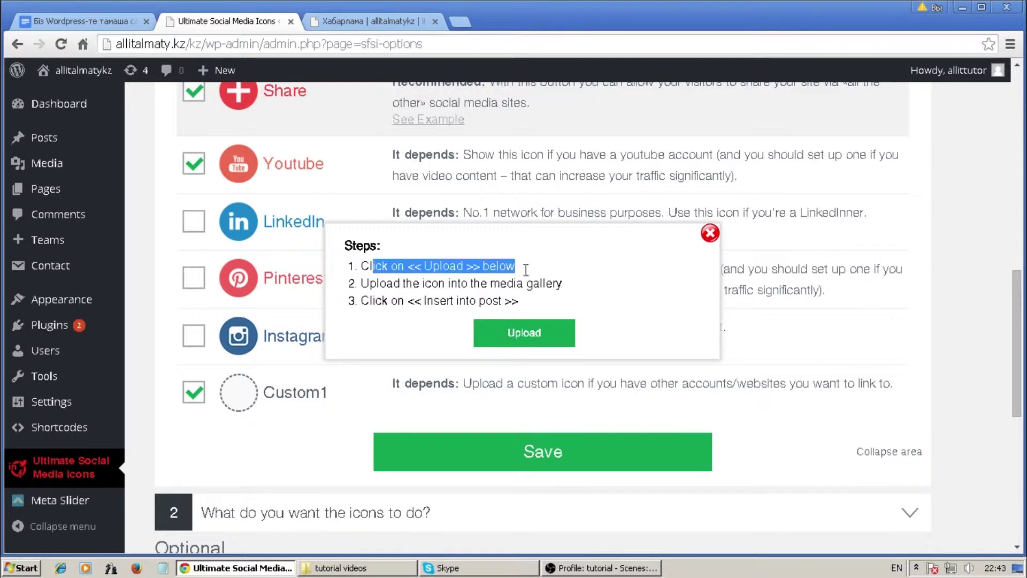
click(515, 335)
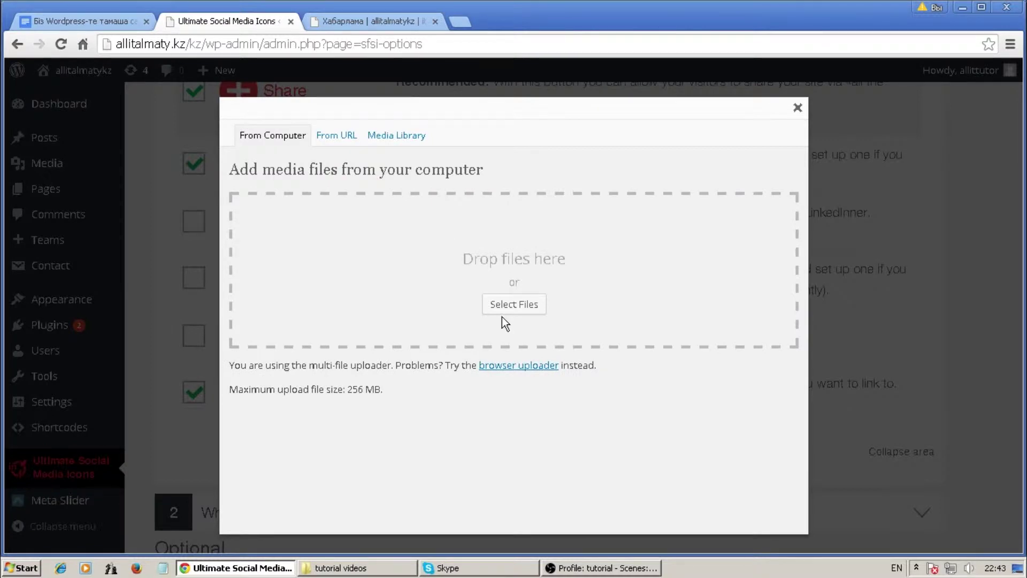
click(512, 309)
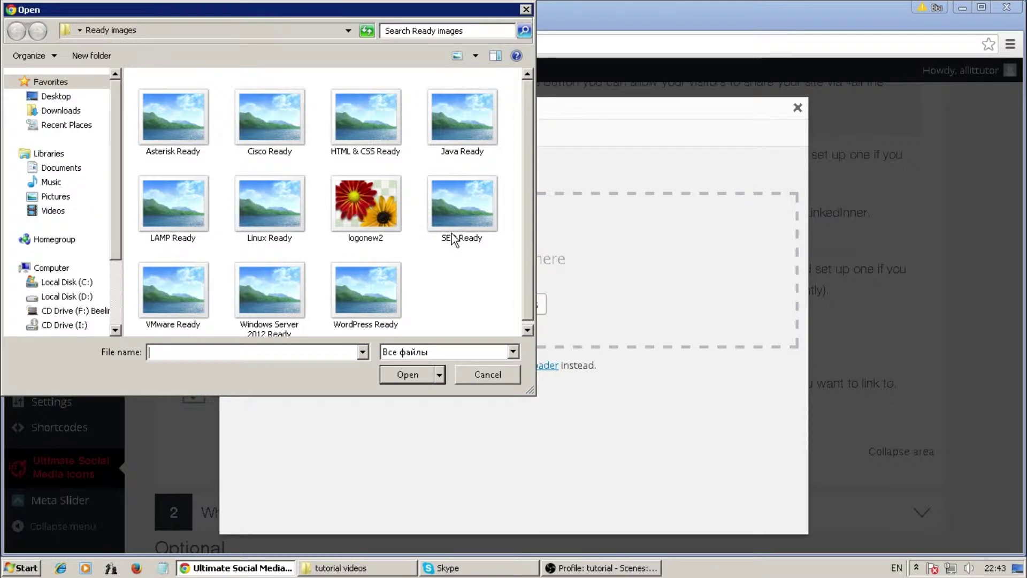
click(526, 10)
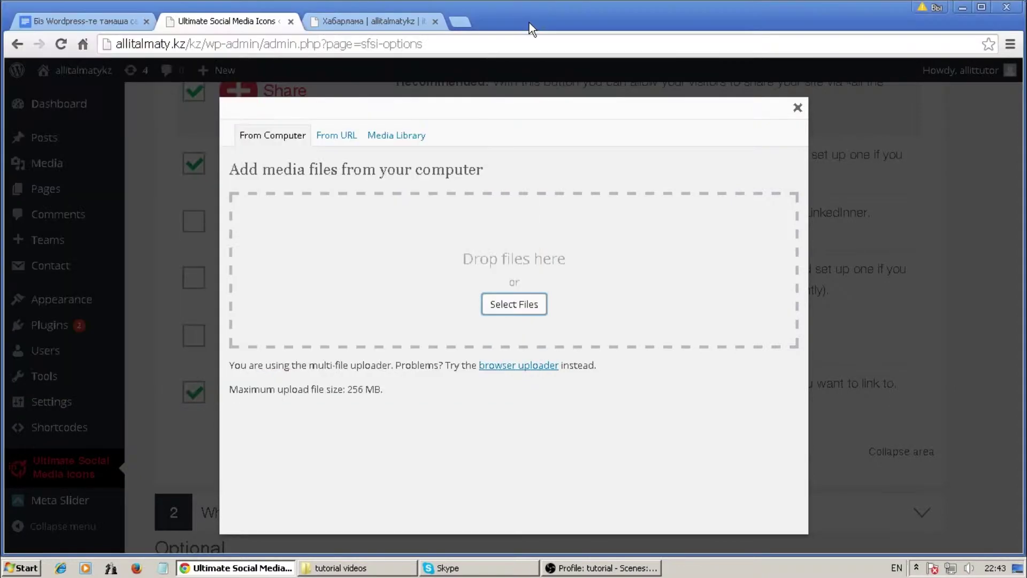
Step: Search Google Images for "vk logo" in a new browser tab
click(459, 19)
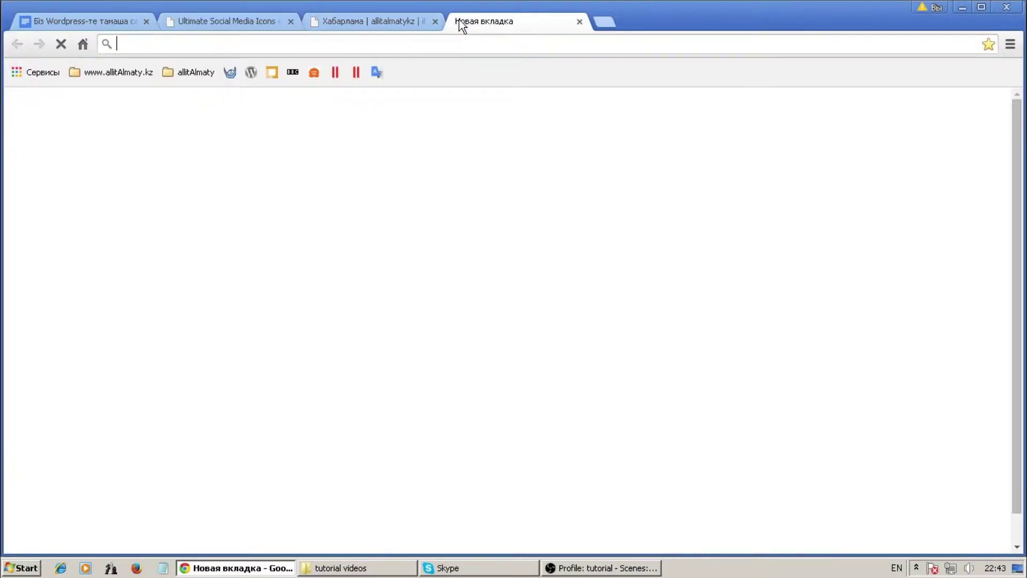
text(vk logo)
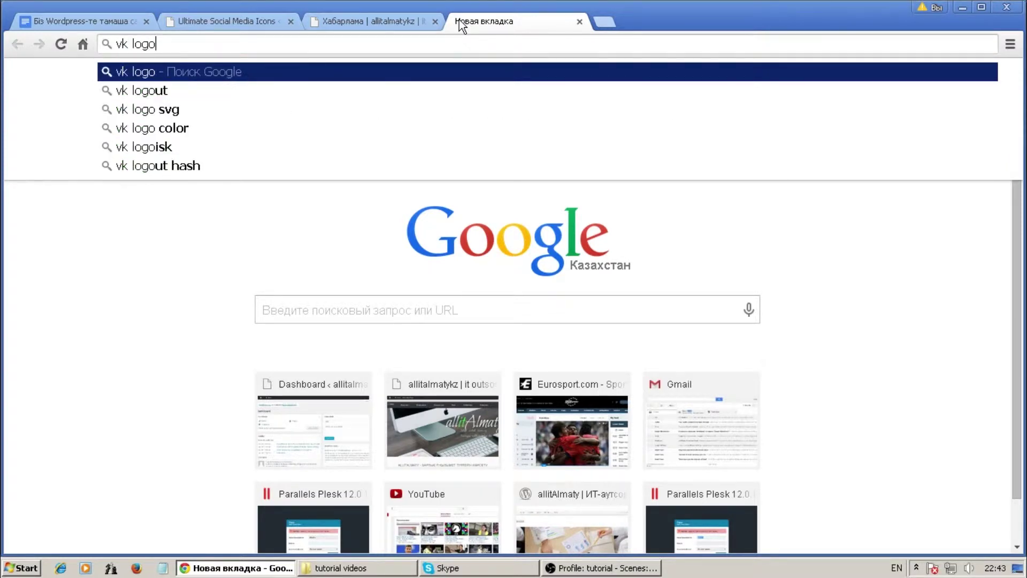
key(Return)
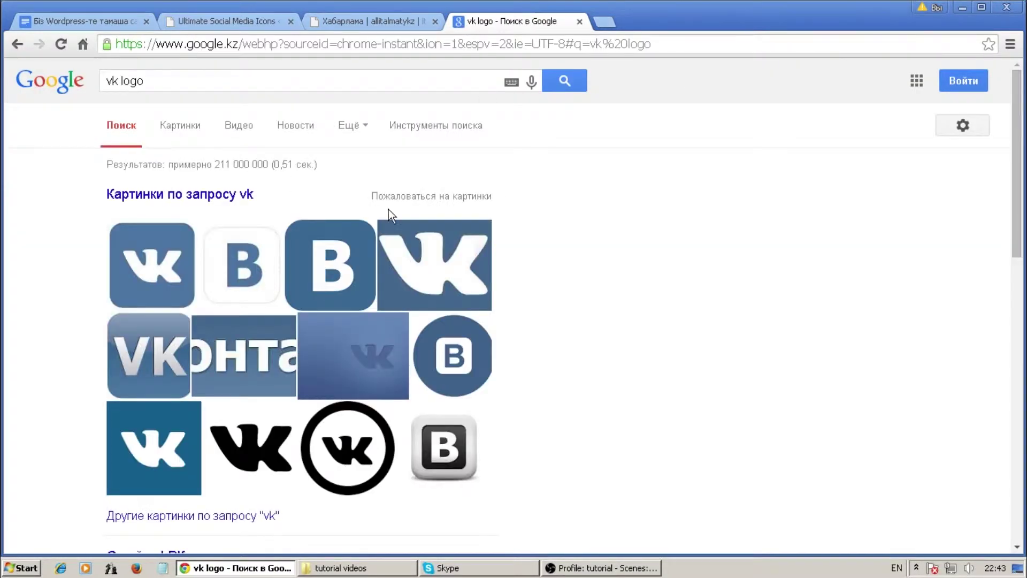
click(190, 128)
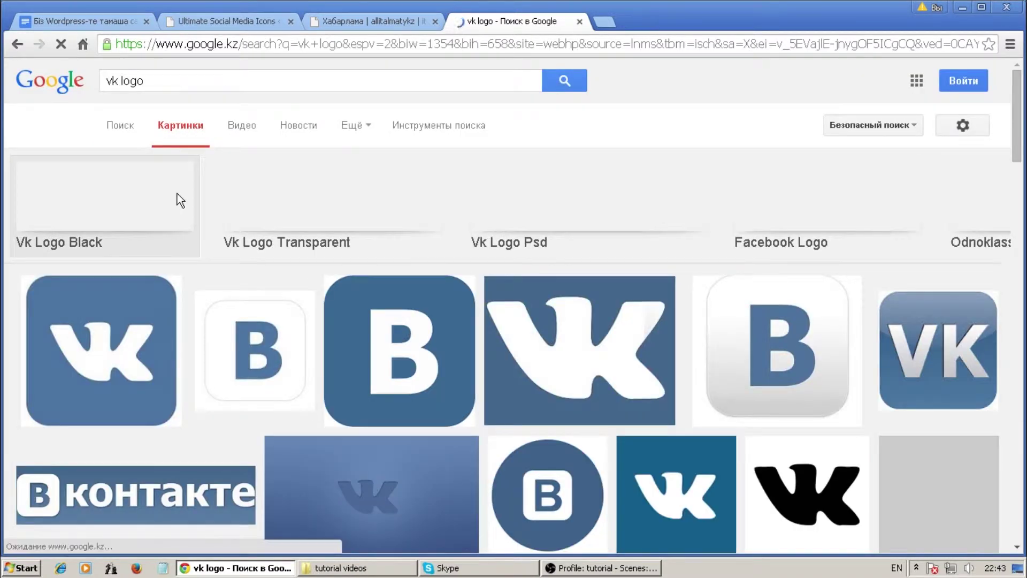
Step: Find the round blue VK logo with the white B square and save it as PNG image vk_logo in the desktop folder Ready images
scroll(1020, 127, down, 10)
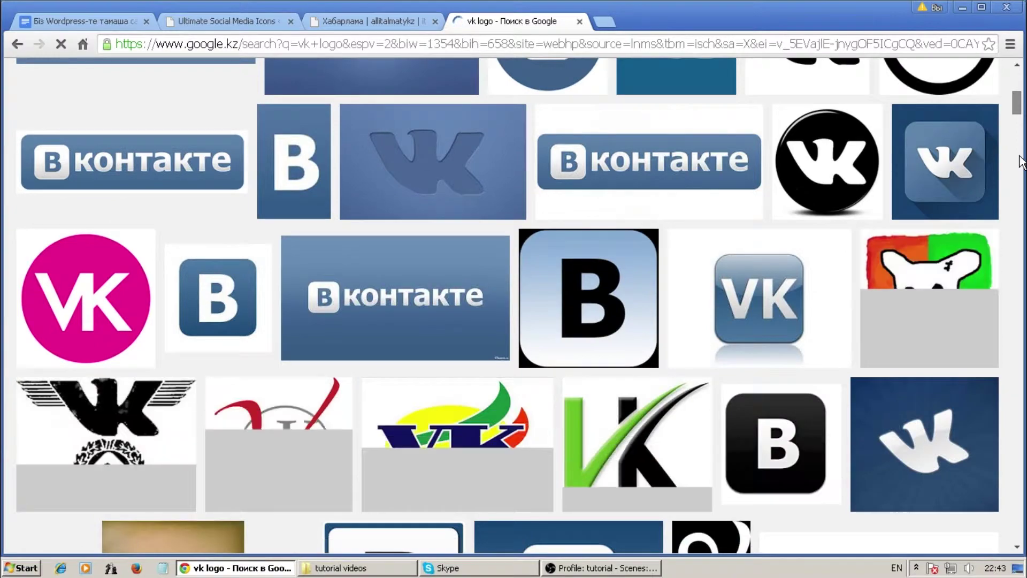
scroll(1020, 152, up, 6)
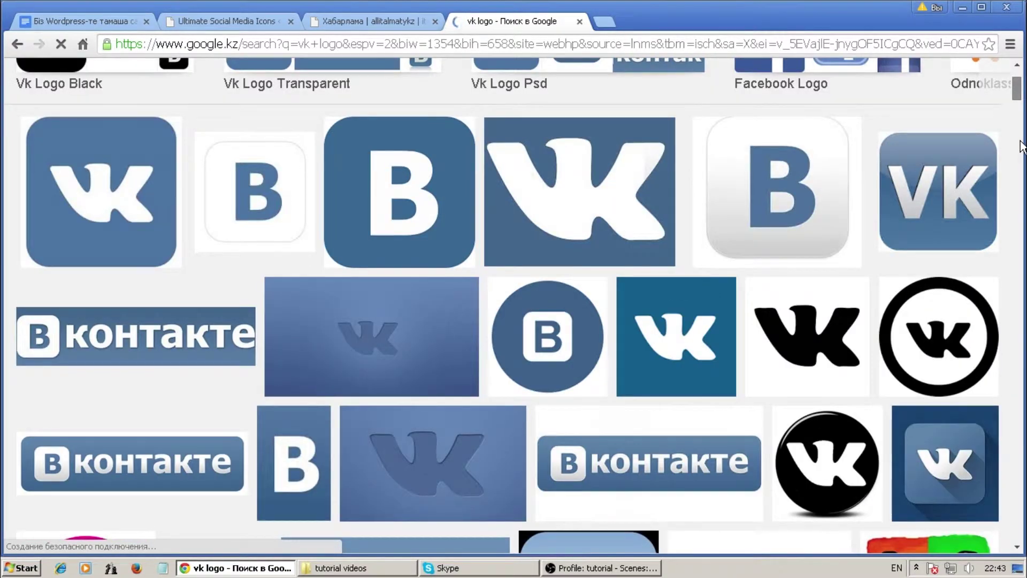
scroll(1022, 155, down, 15)
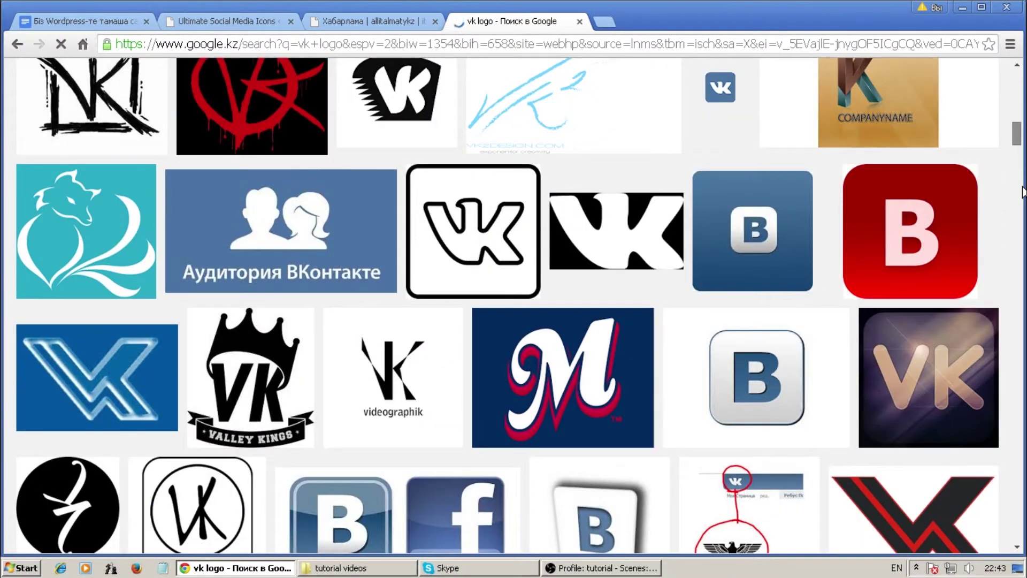
scroll(939, 256, up, 10)
click(559, 238)
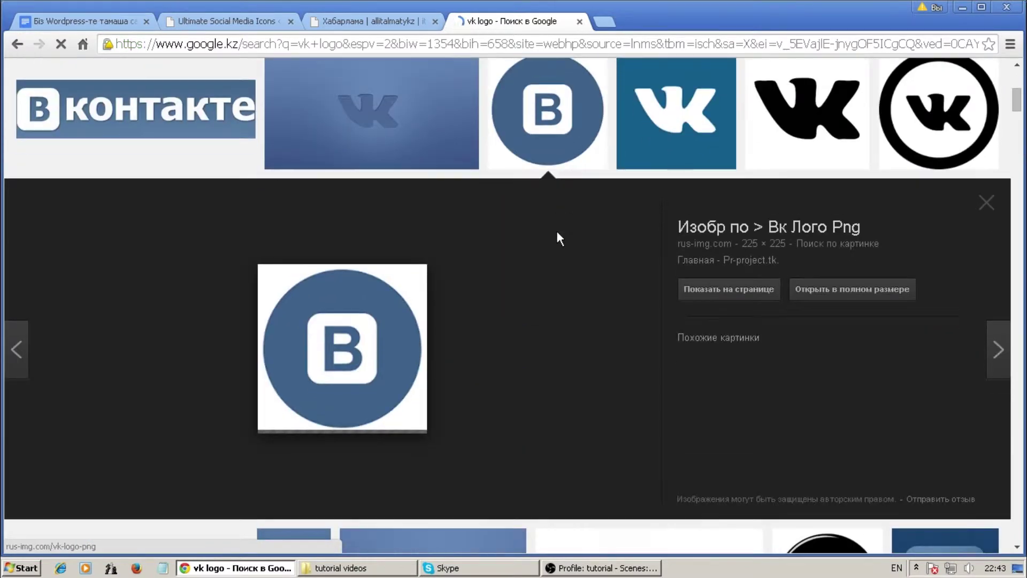
right_click(334, 332)
click(381, 430)
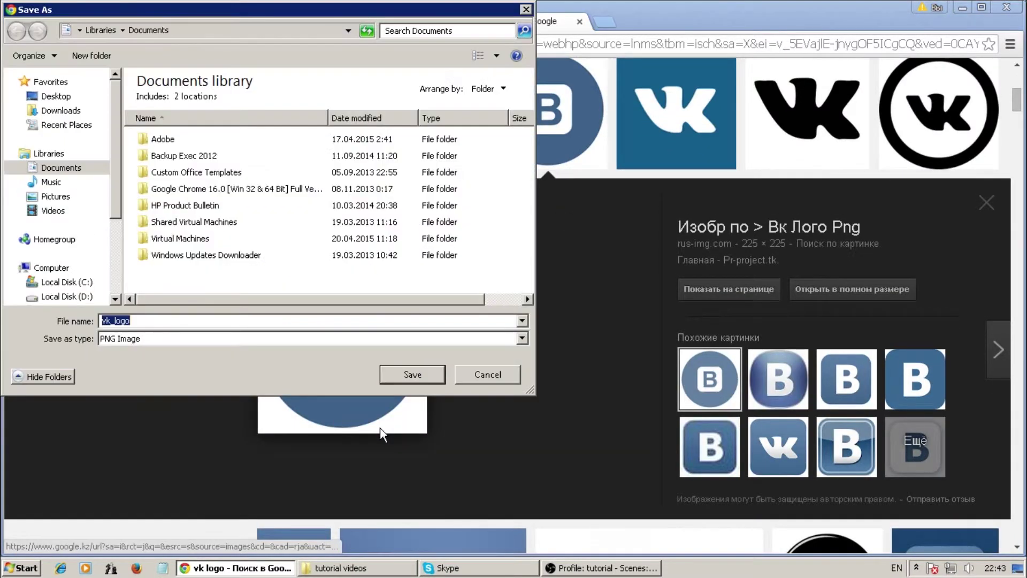
click(57, 98)
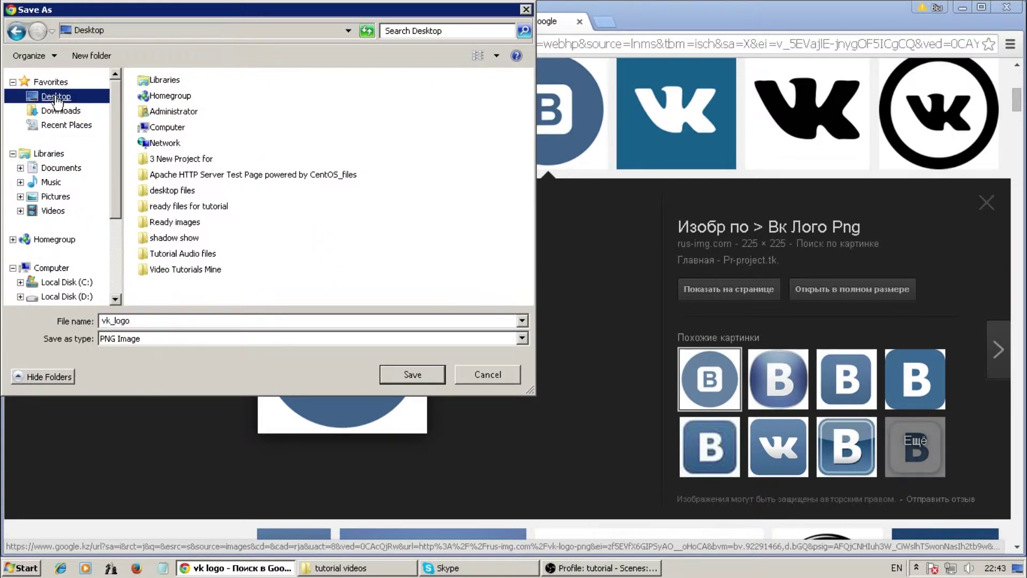
double_click(176, 220)
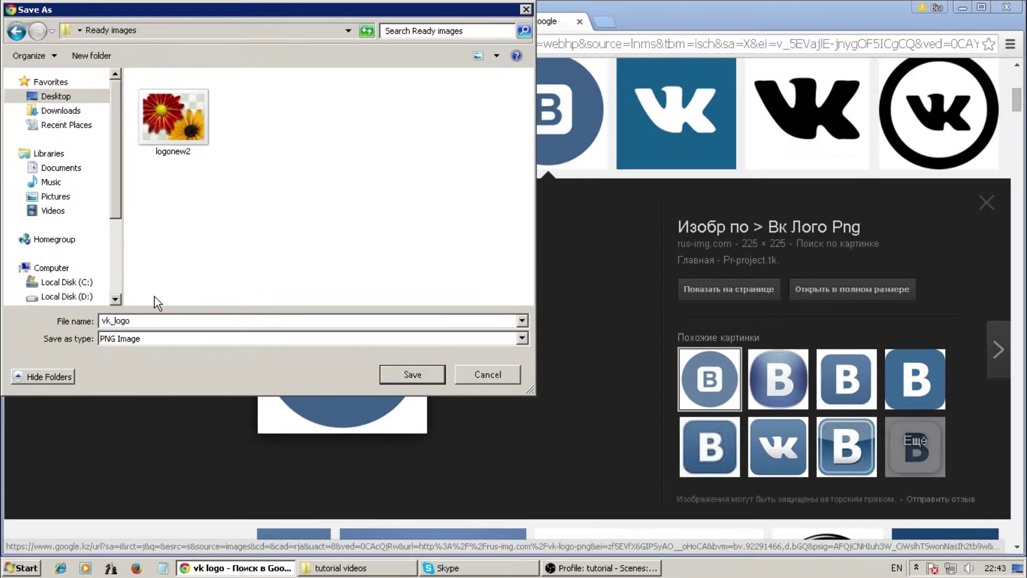
click(400, 372)
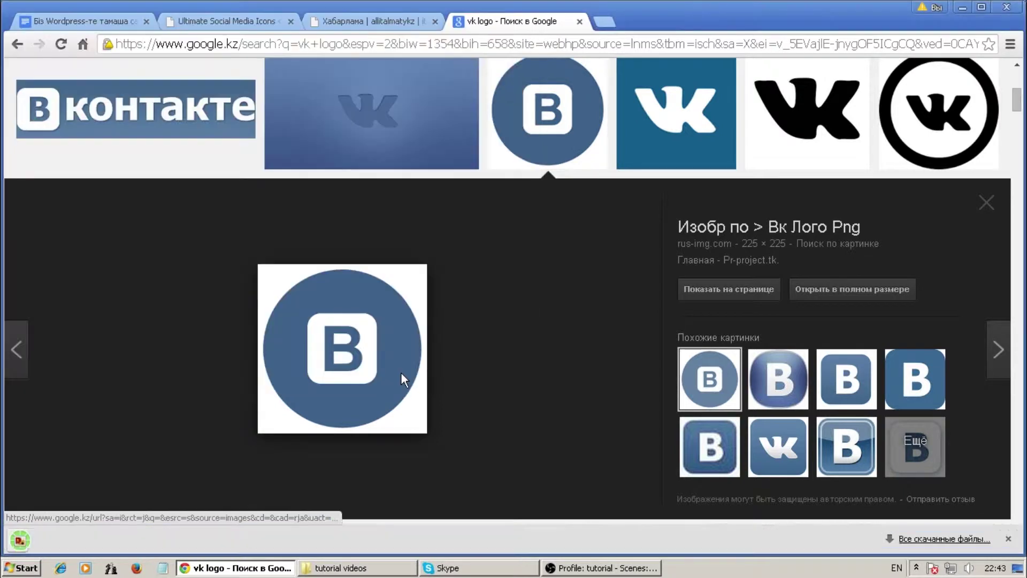
Step: Return to the Ultimate Social Media Icons page and upload vk_logo from the Ready images folder for the Custom1 icon
click(374, 21)
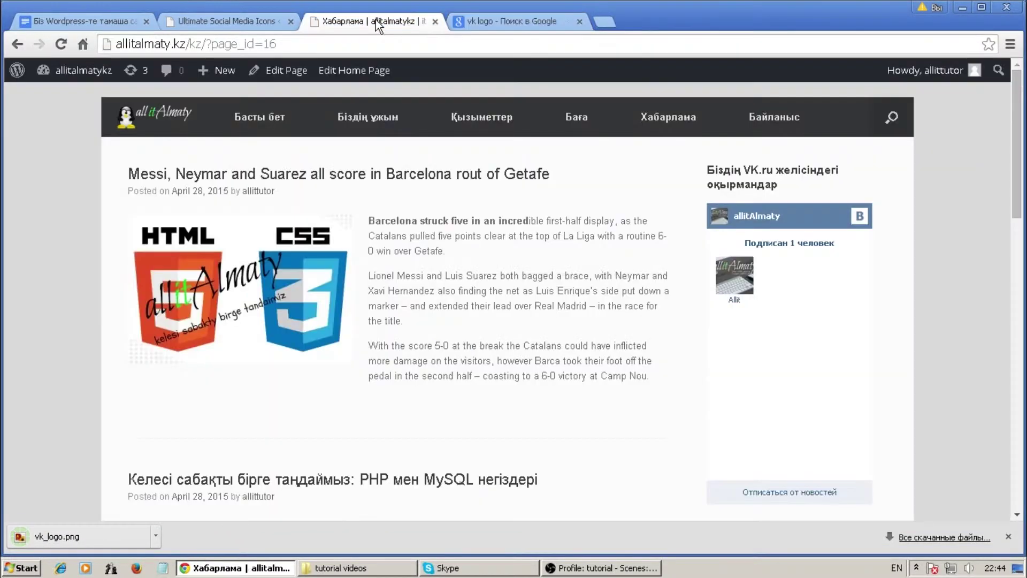
click(230, 21)
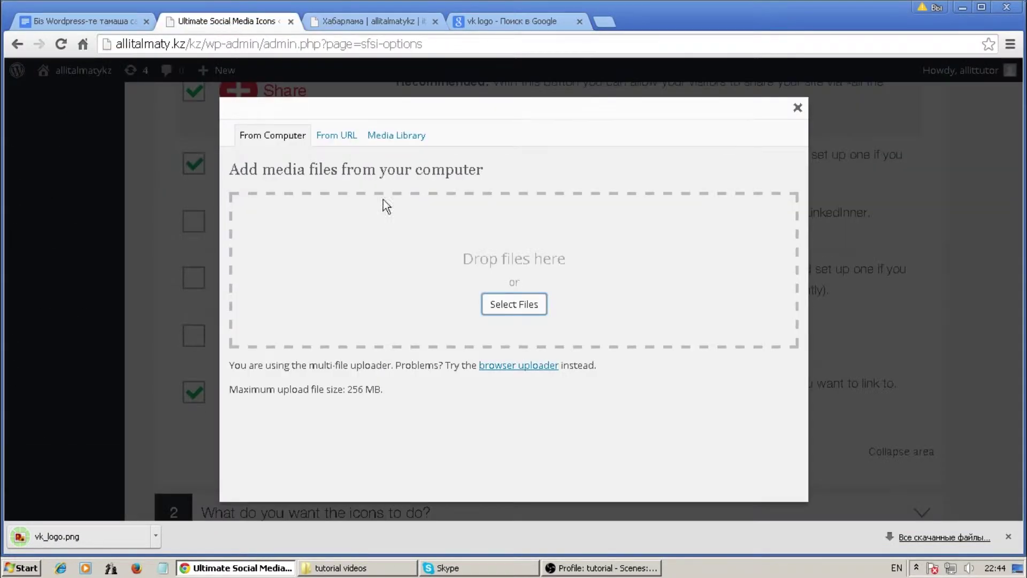
click(509, 300)
click(203, 299)
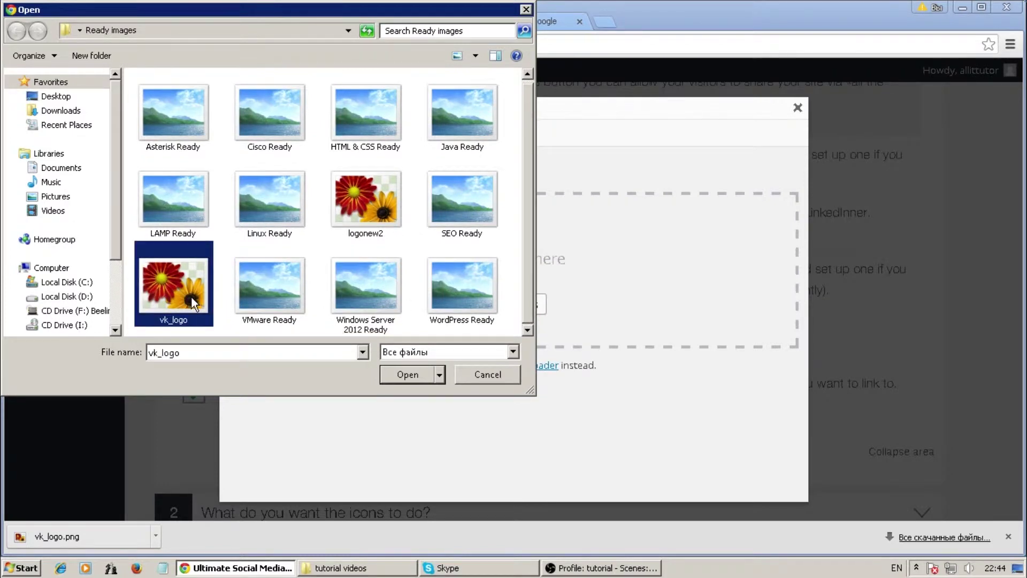
click(408, 374)
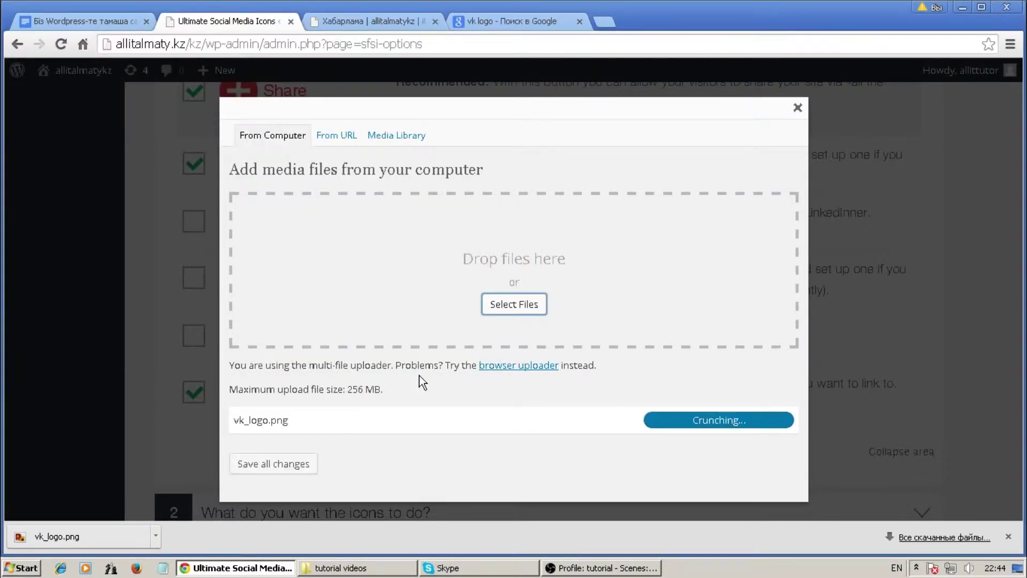
Step: Save all changes to the uploaded vk_logo media details, and close the uploader and the upload instructions
scroll(419, 378, down, 4)
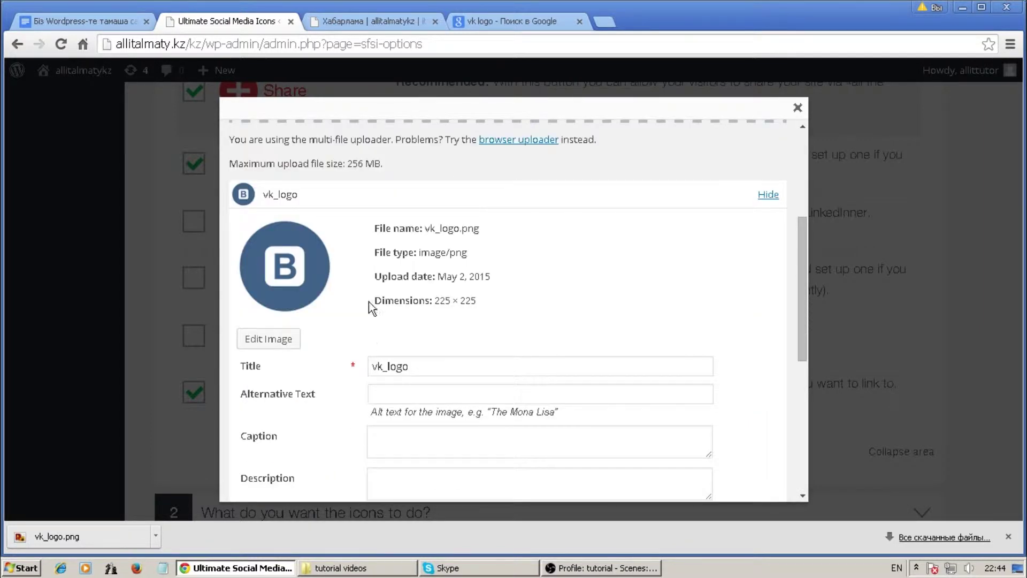
drag(803, 265, 803, 377)
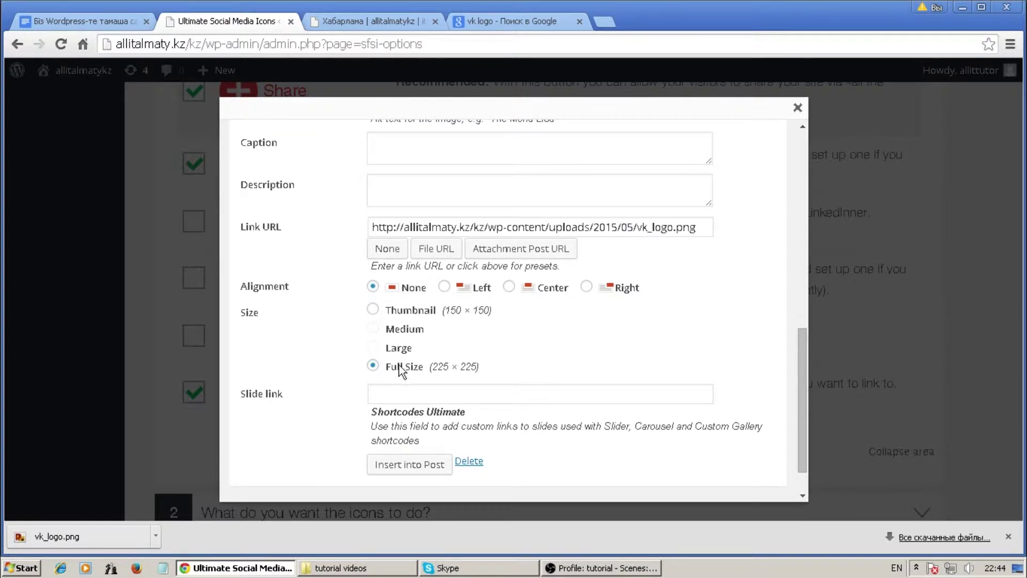
drag(801, 355, 804, 406)
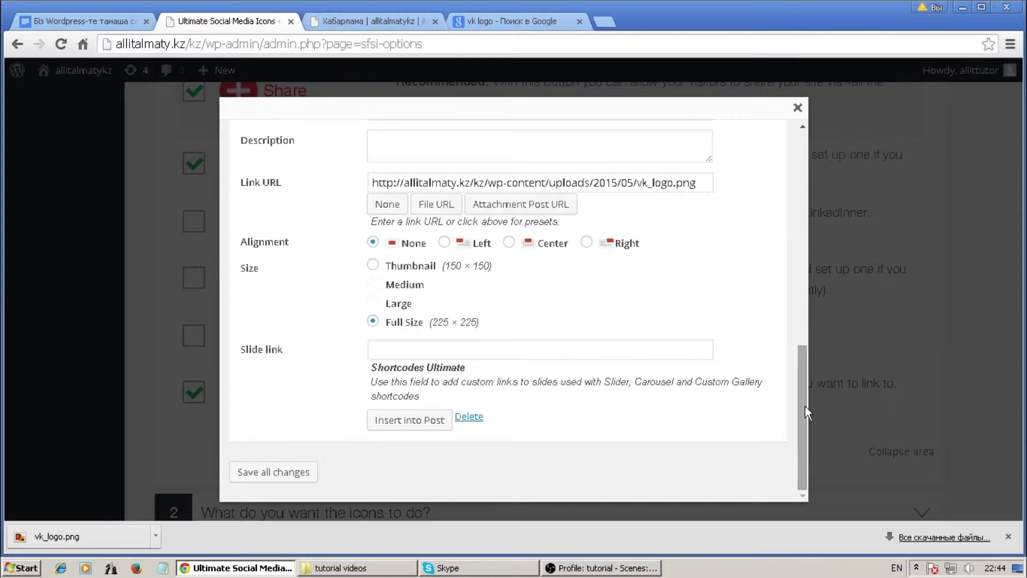
click(288, 473)
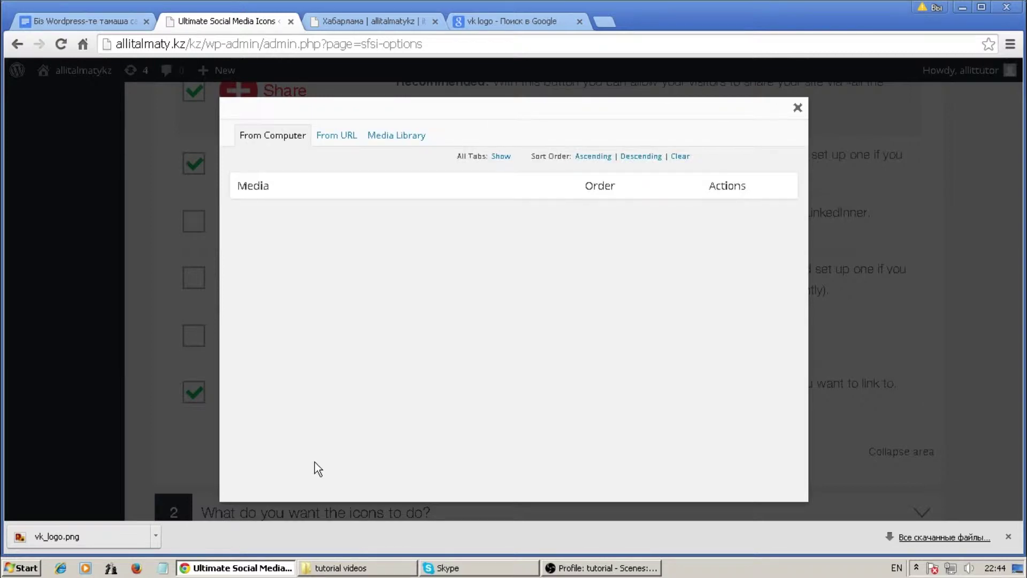
click(797, 107)
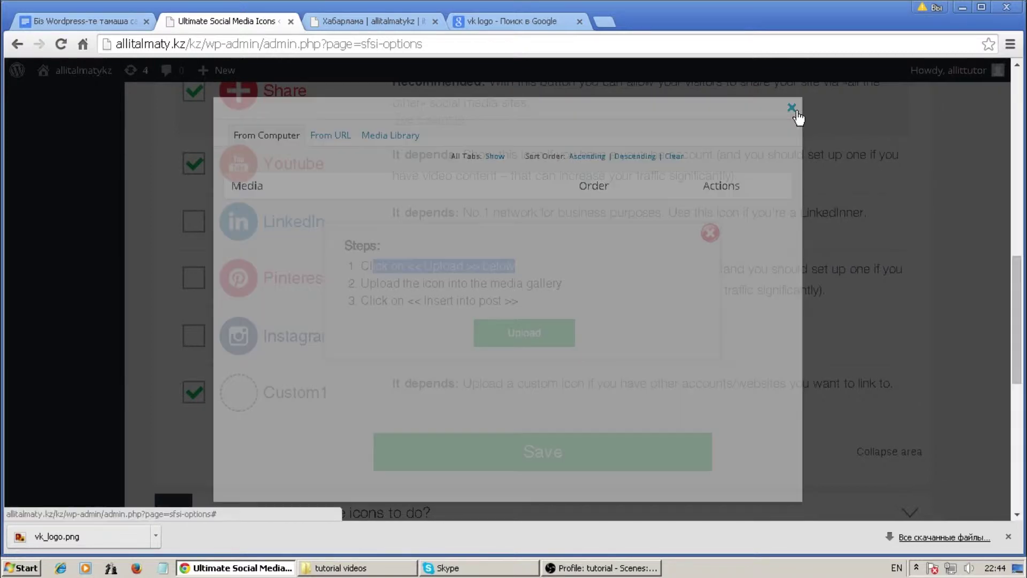
click(709, 233)
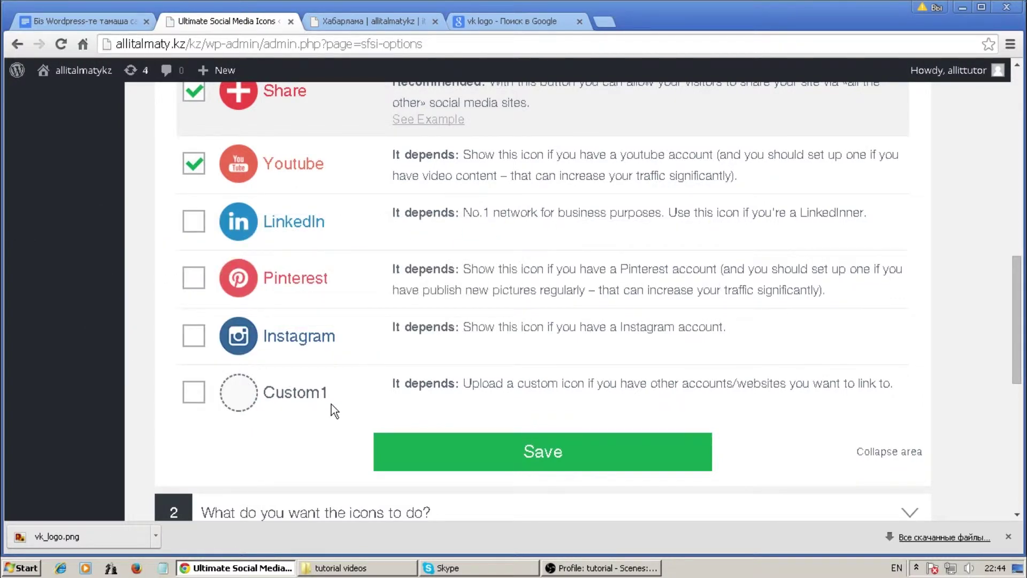
Step: Enable the Custom1 icon again and upload the vk_logo image from the Ready images folder once more
scroll(320, 410, down, 3)
click(191, 240)
click(515, 341)
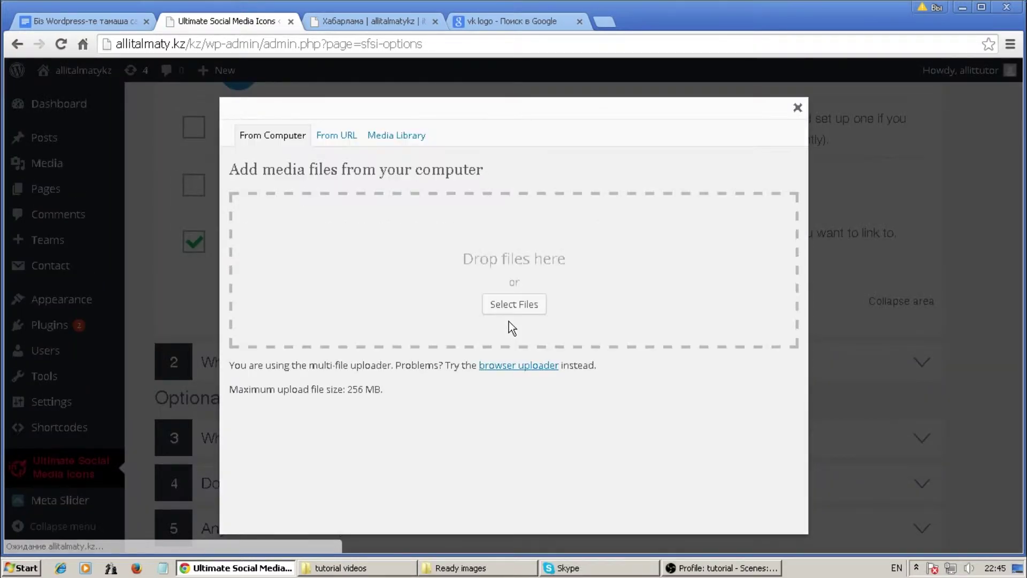
click(513, 310)
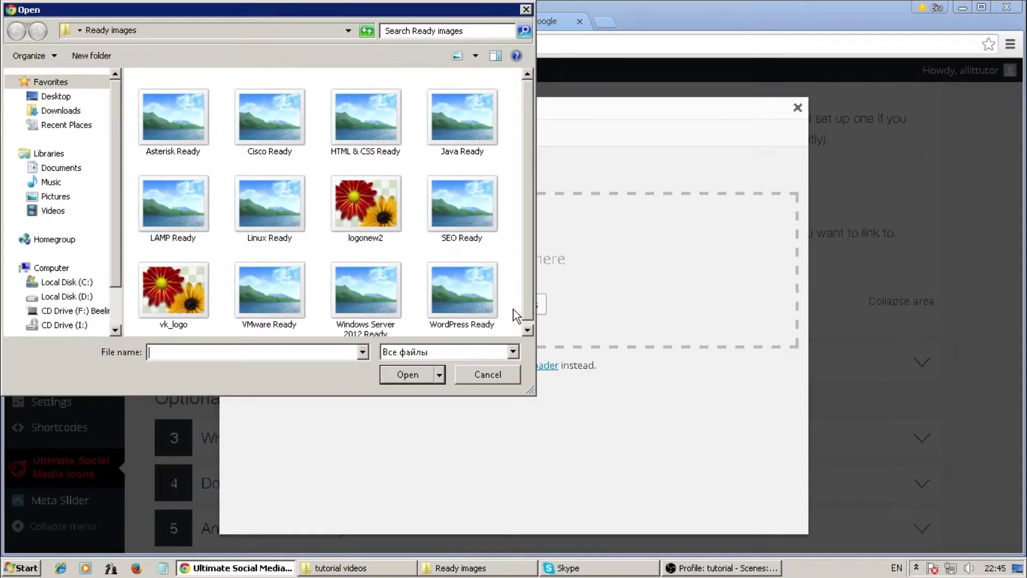
click(162, 284)
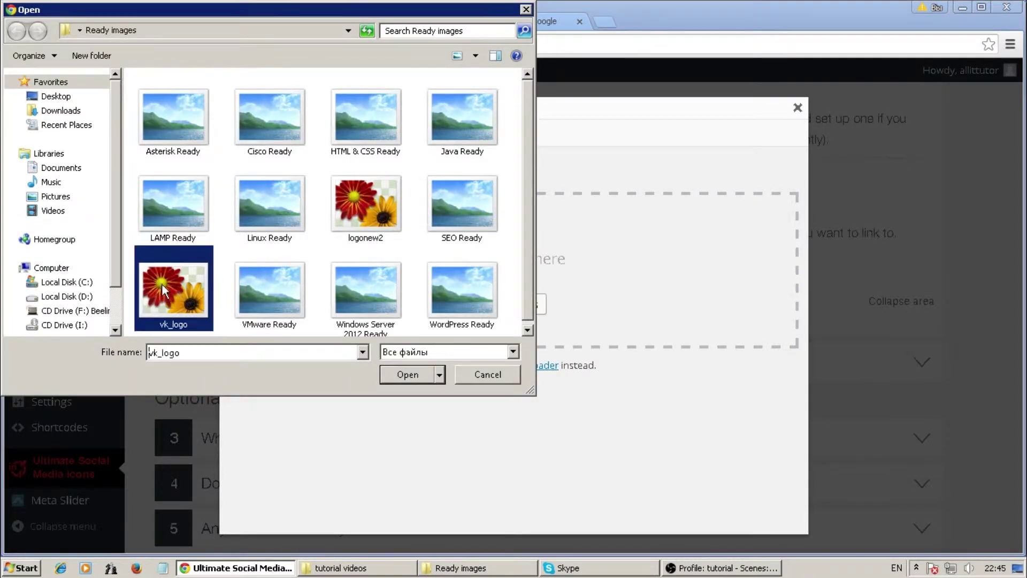
click(417, 370)
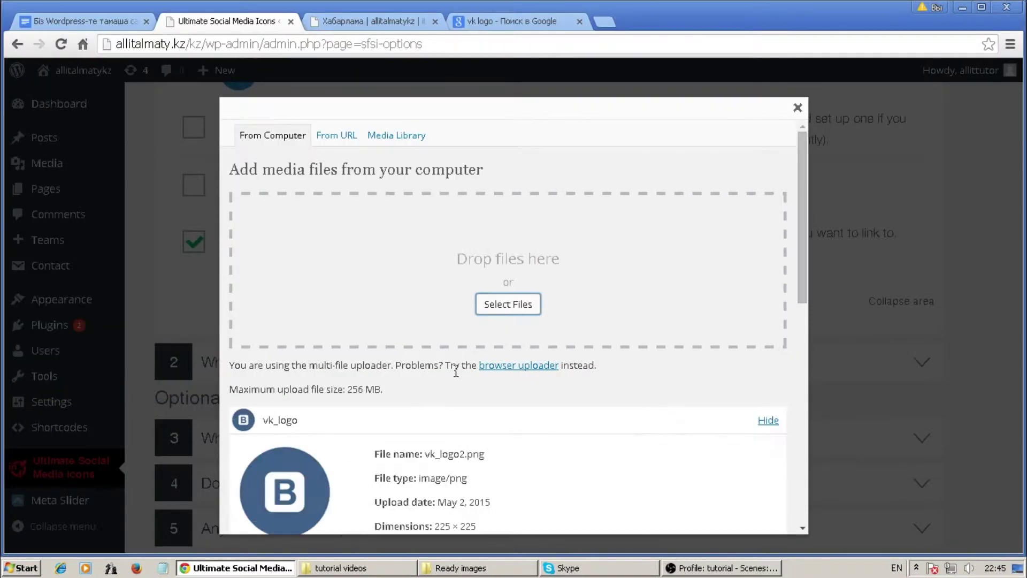
Step: Insert the uploaded vk_logo image at full size as the custom icon
scroll(456, 372, down, 4)
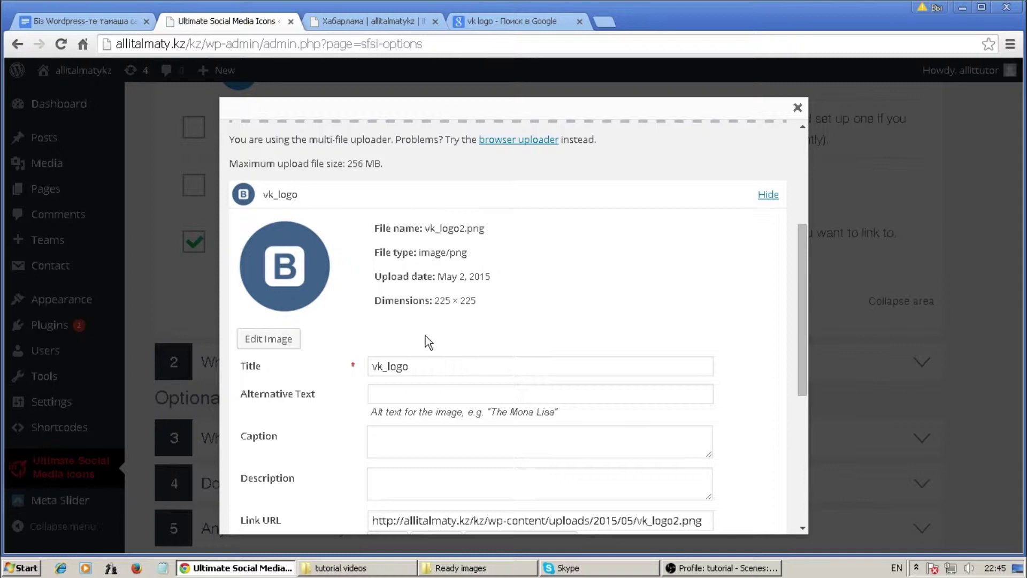
drag(796, 290, 801, 406)
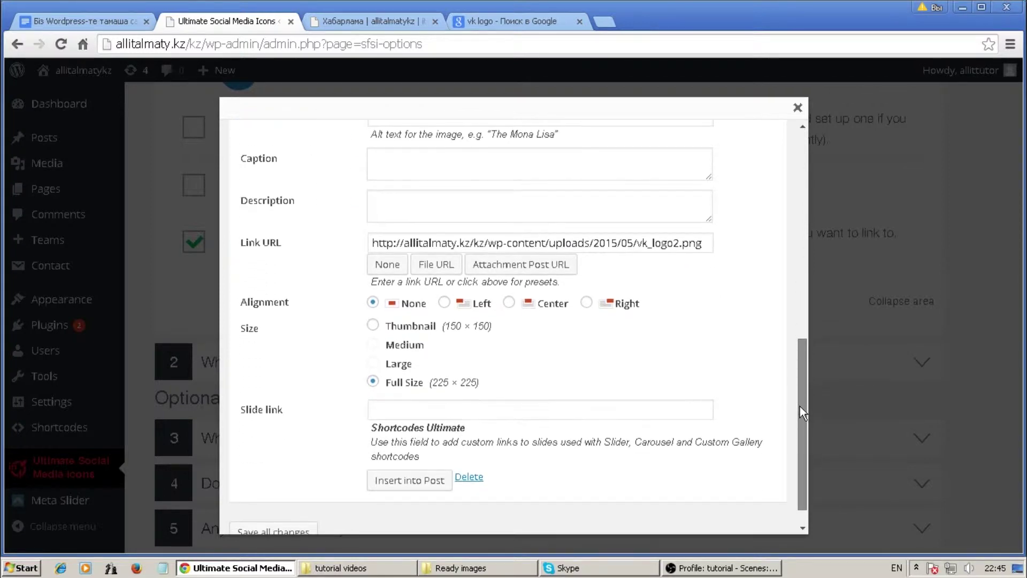
click(386, 478)
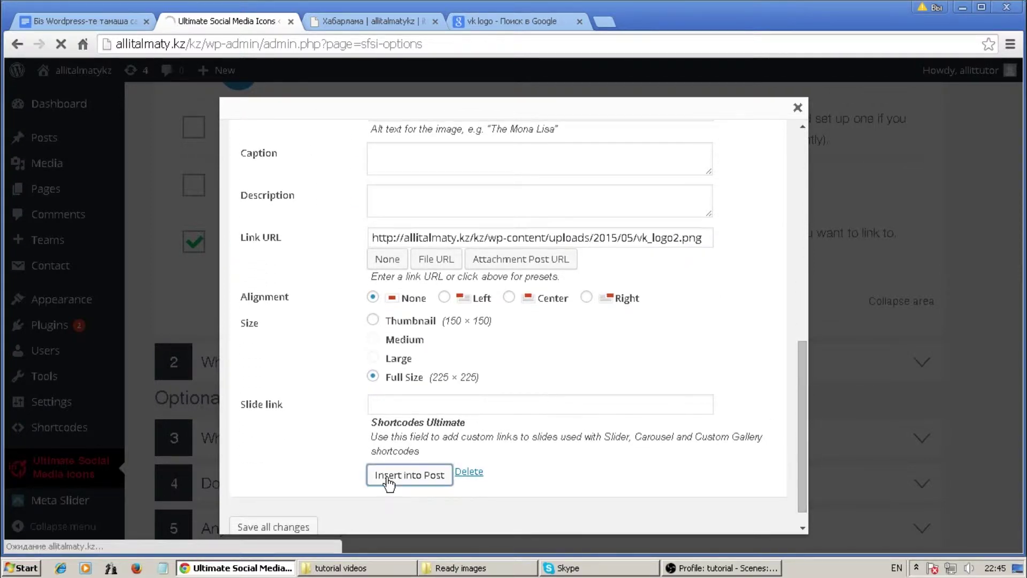
Step: Expand the section "Which icons do you want to show on your site?" to check the icon list
scroll(387, 477, down, 6)
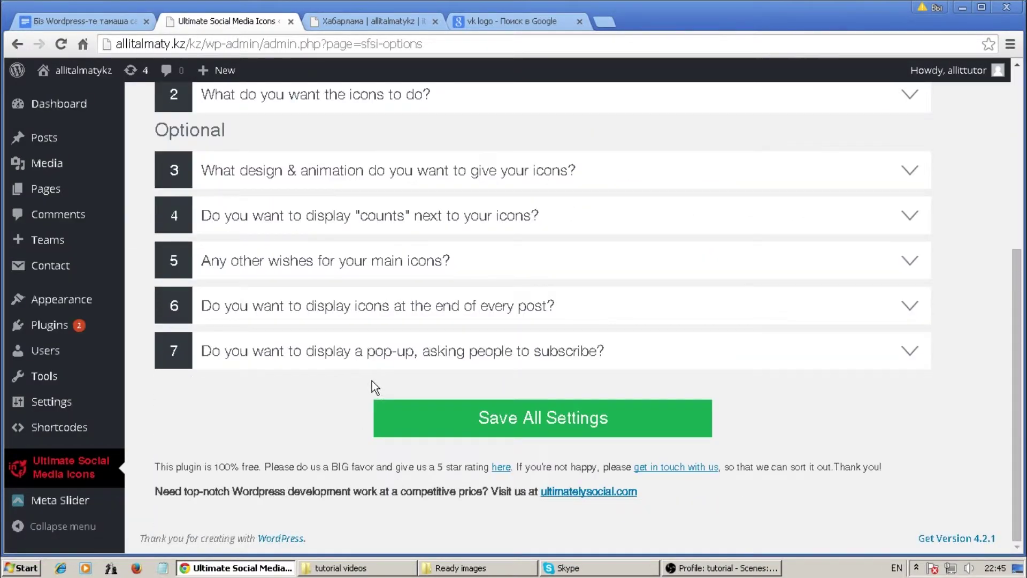
scroll(372, 380, up, 4)
click(912, 275)
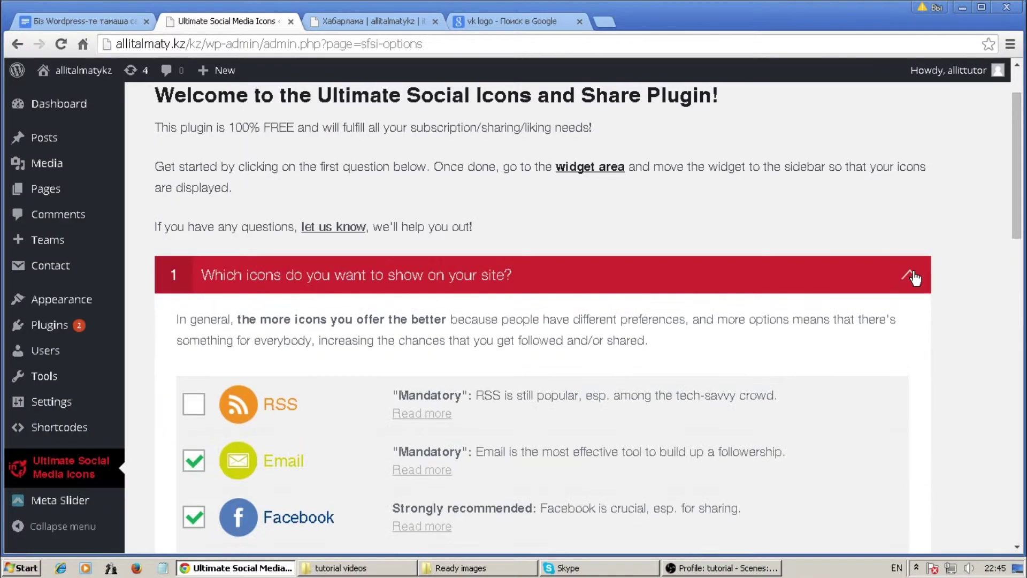
Step: Check the Custom 1 icon in the icon list and save the icon selection
drag(1019, 156, 1022, 314)
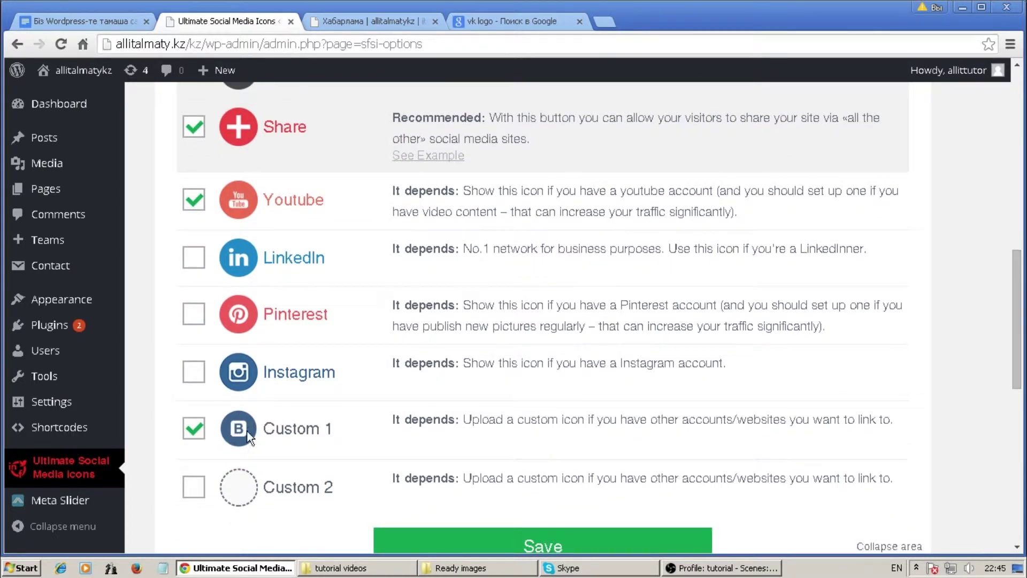
drag(1020, 287, 1021, 314)
click(627, 456)
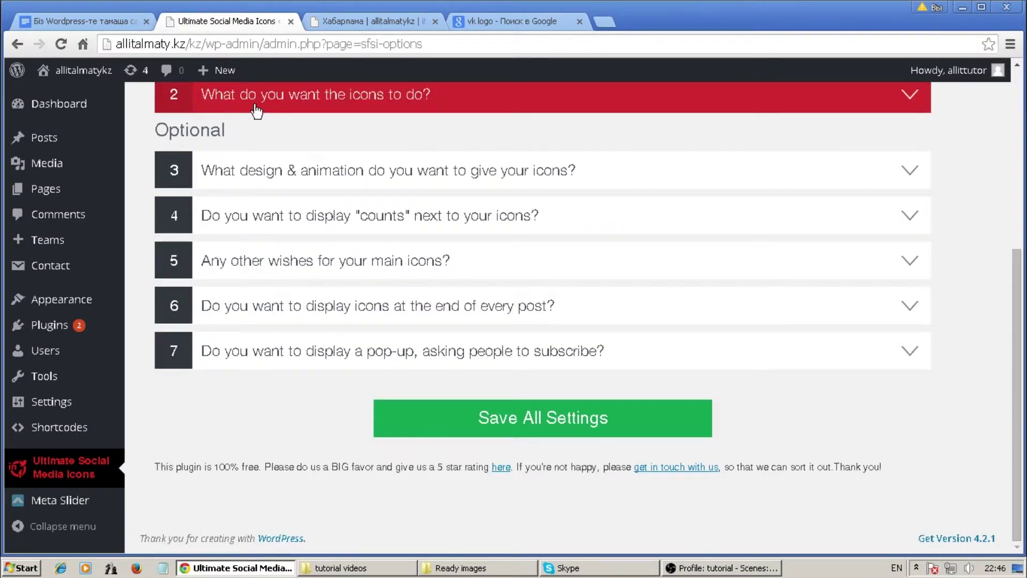
Step: Expand "What do you want the icons to do?" and review the Email, Facebook and Twitter icon settings
click(282, 106)
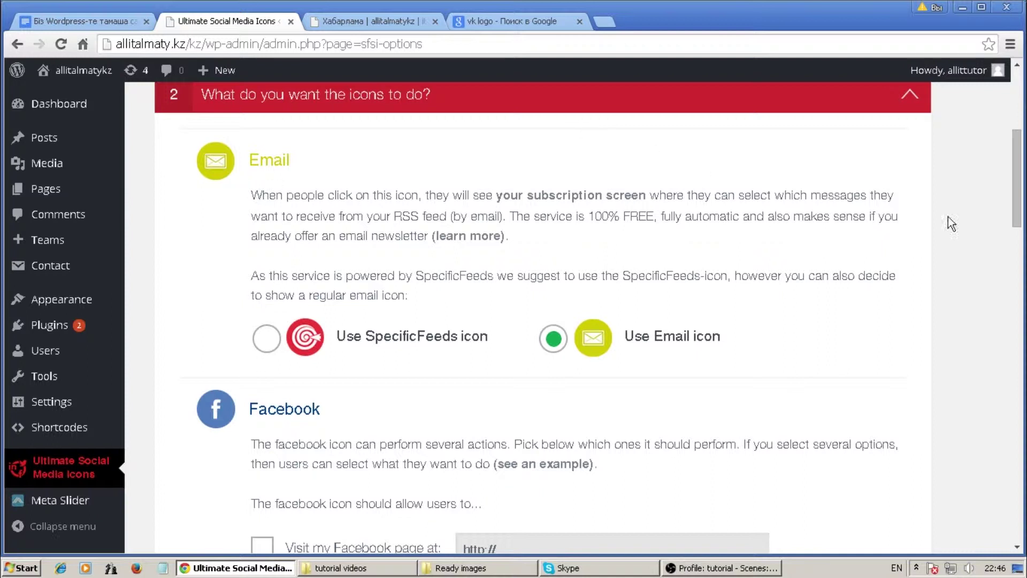
drag(1018, 174, 1019, 183)
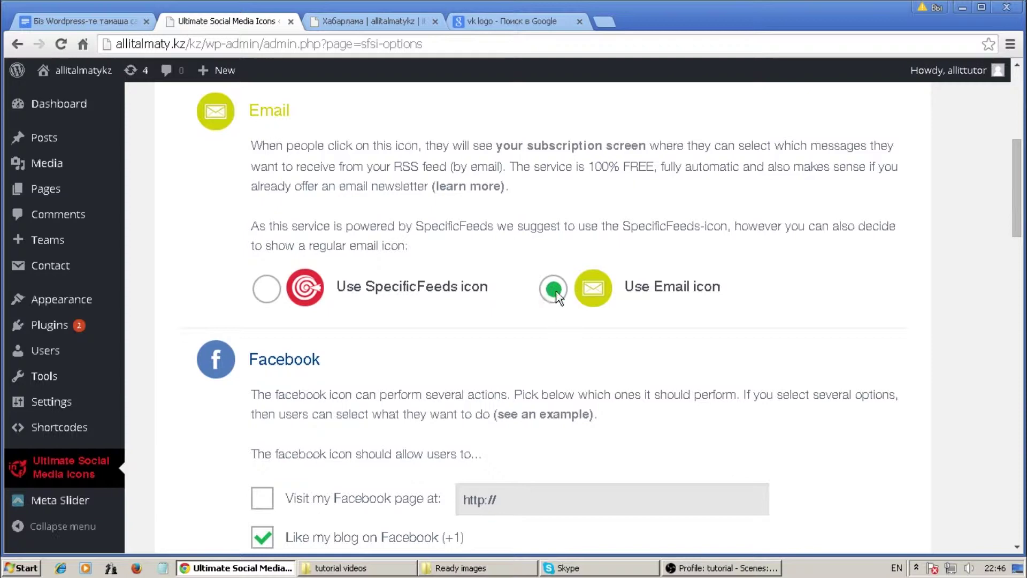
drag(1018, 188, 1018, 217)
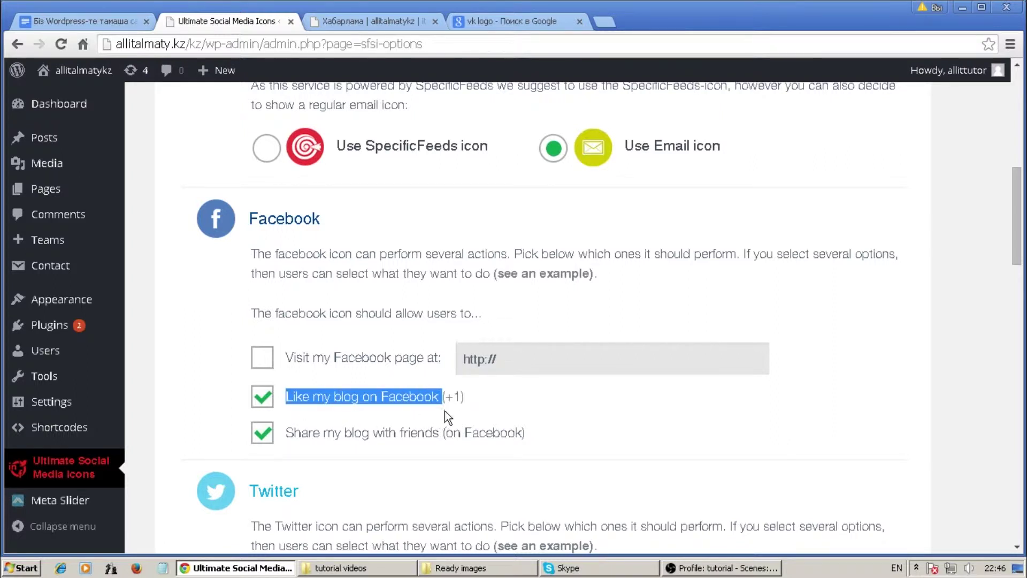
drag(286, 438, 443, 436)
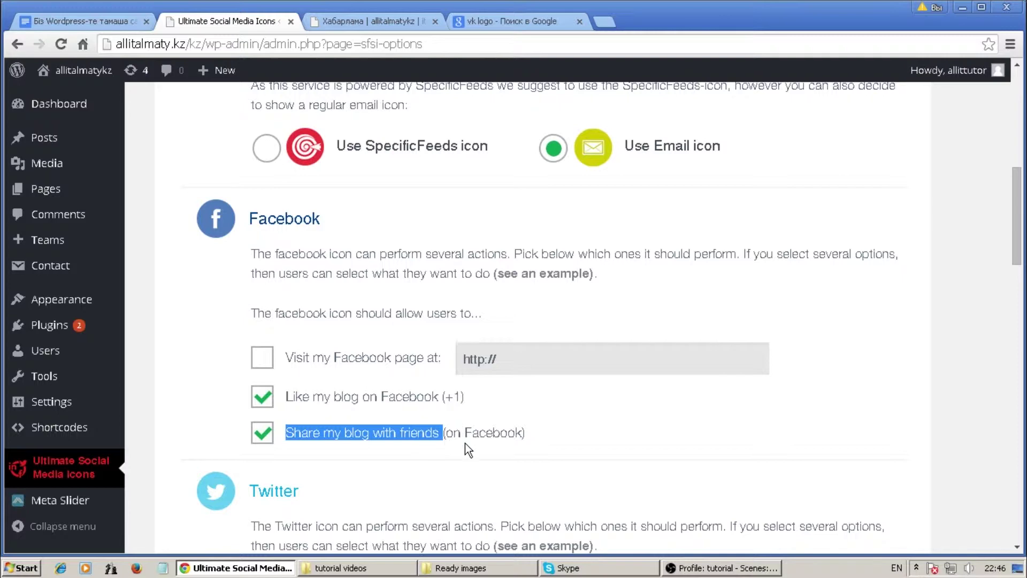
scroll(382, 398, down, 3)
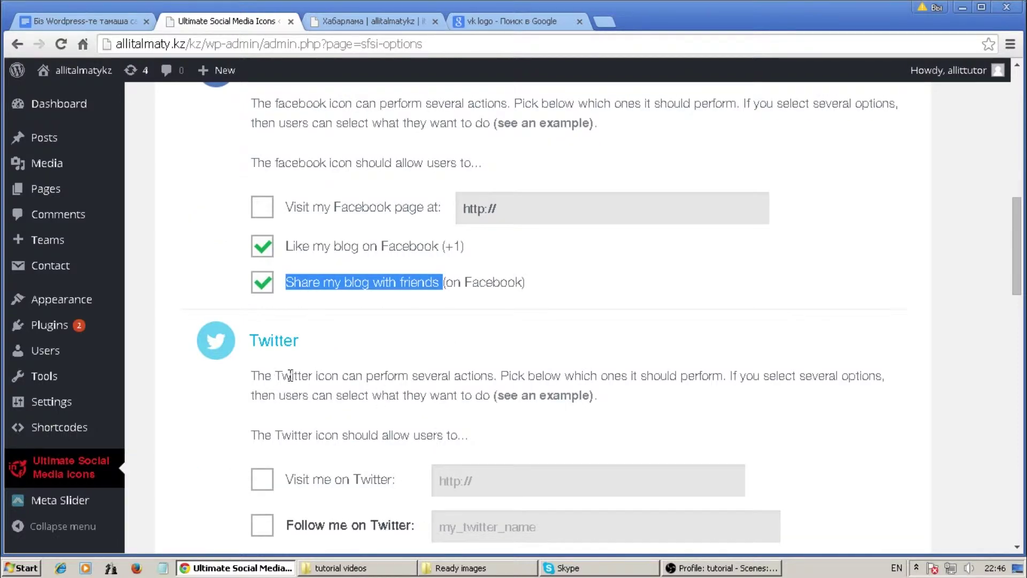
scroll(292, 377, down, 3)
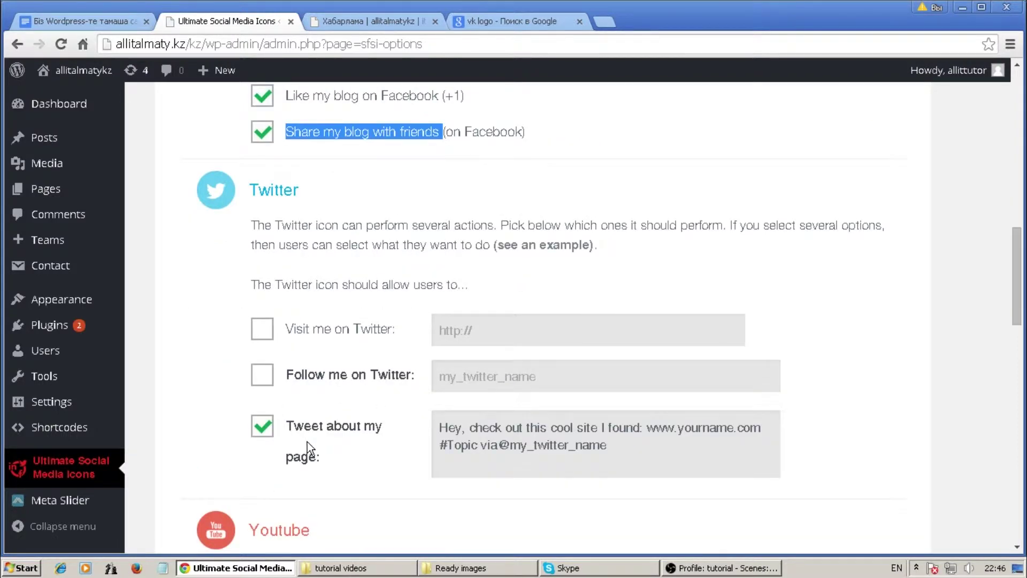
drag(258, 227, 497, 229)
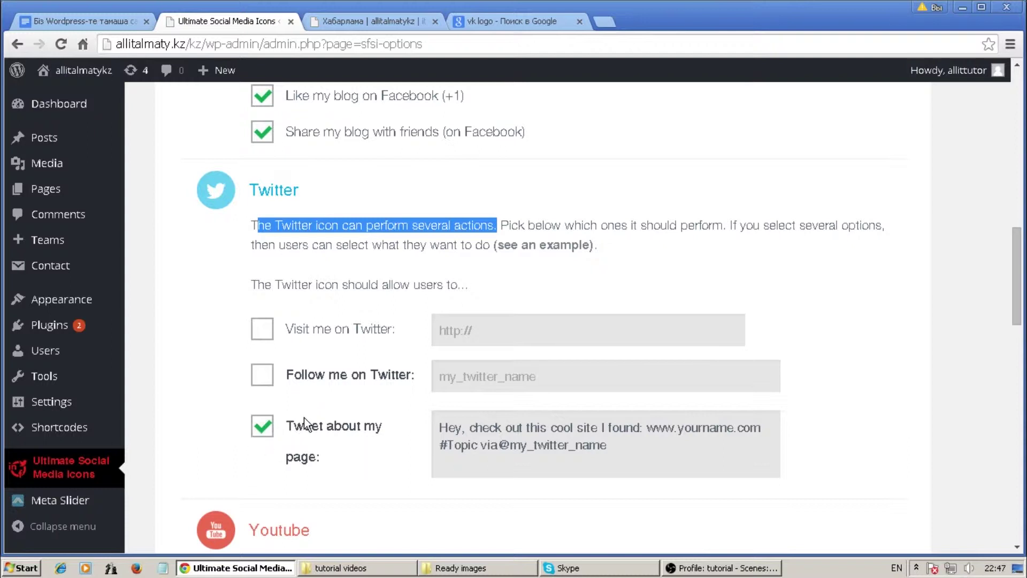
scroll(301, 423, down, 1)
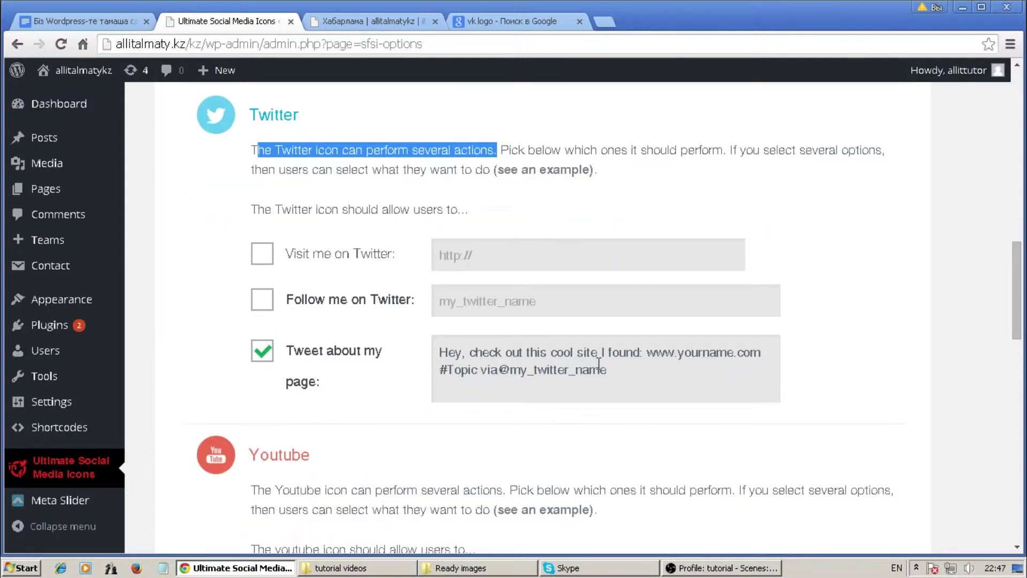
scroll(493, 381, down, 2)
scroll(328, 344, down, 1)
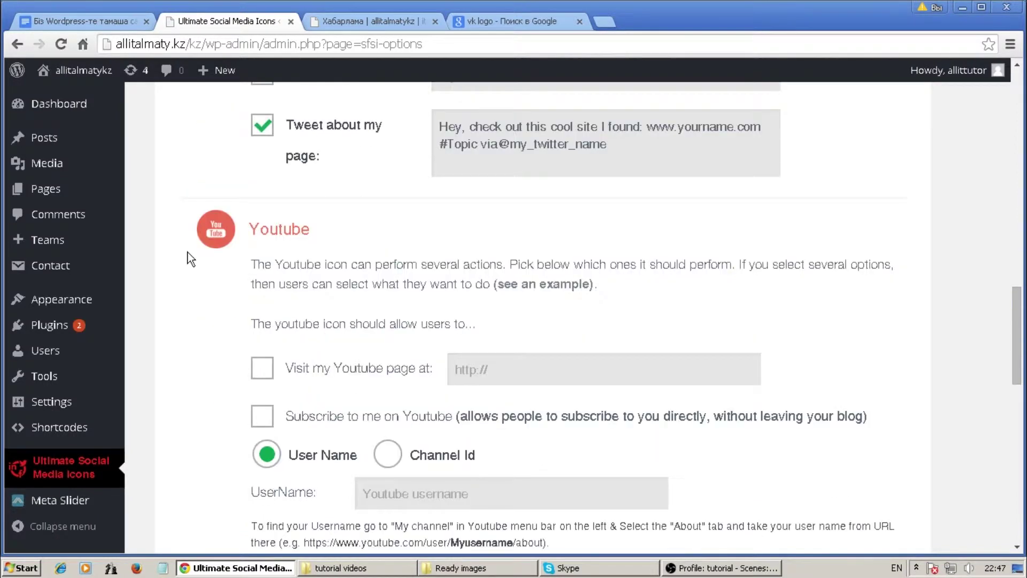
Step: Enable "Visit my Youtube page at" and copy the Allit Almaty channel's address from YouTube in a new browser tab
scroll(226, 352, down, 2)
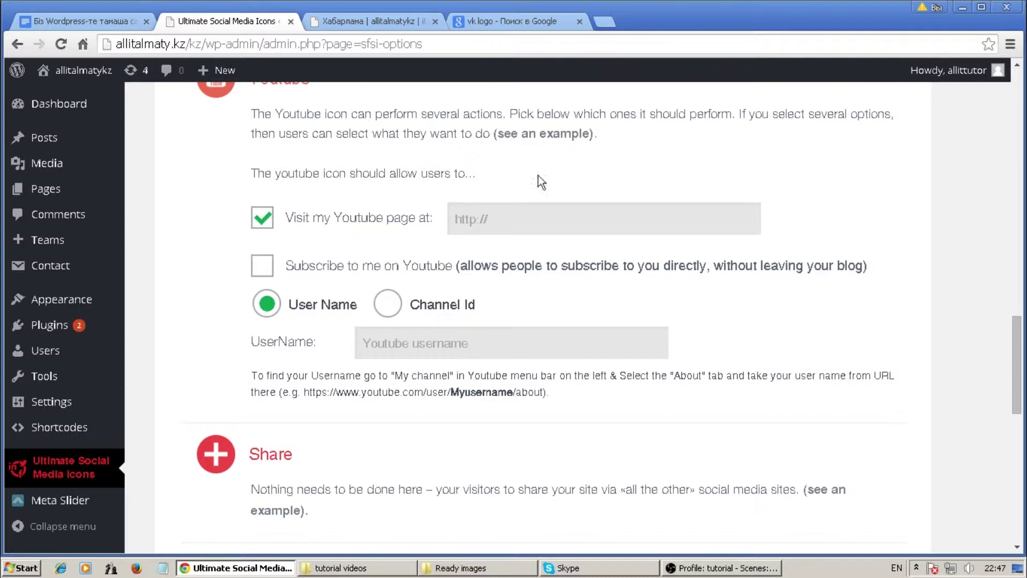
click(604, 21)
text(you)
key(Return)
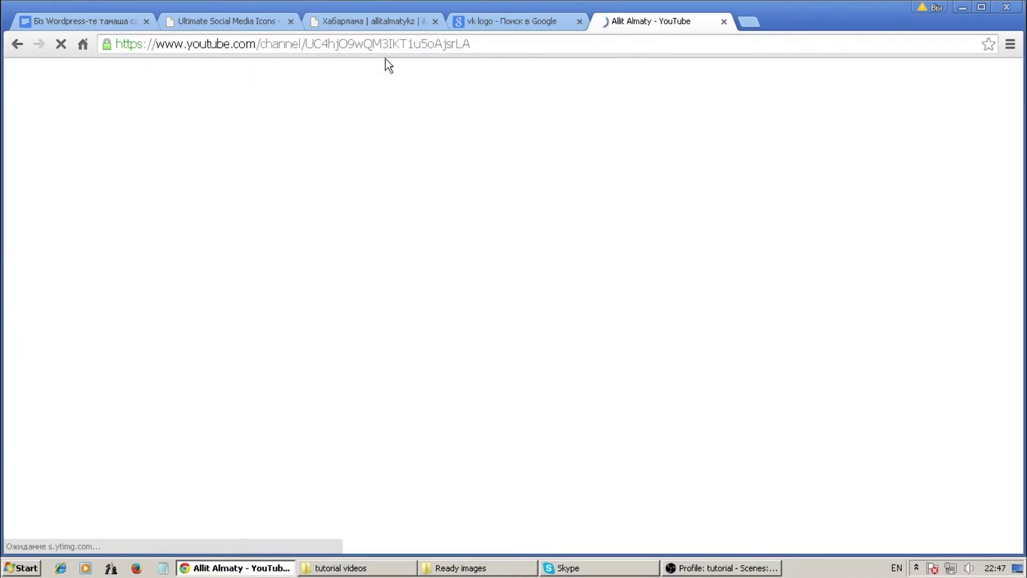
drag(487, 45, 111, 50)
right_click(254, 45)
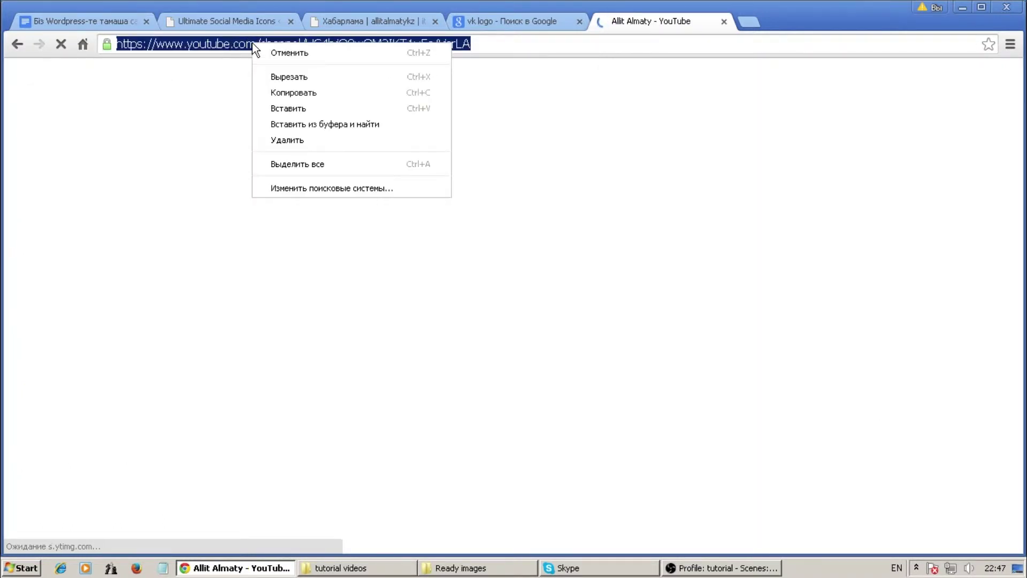
click(293, 92)
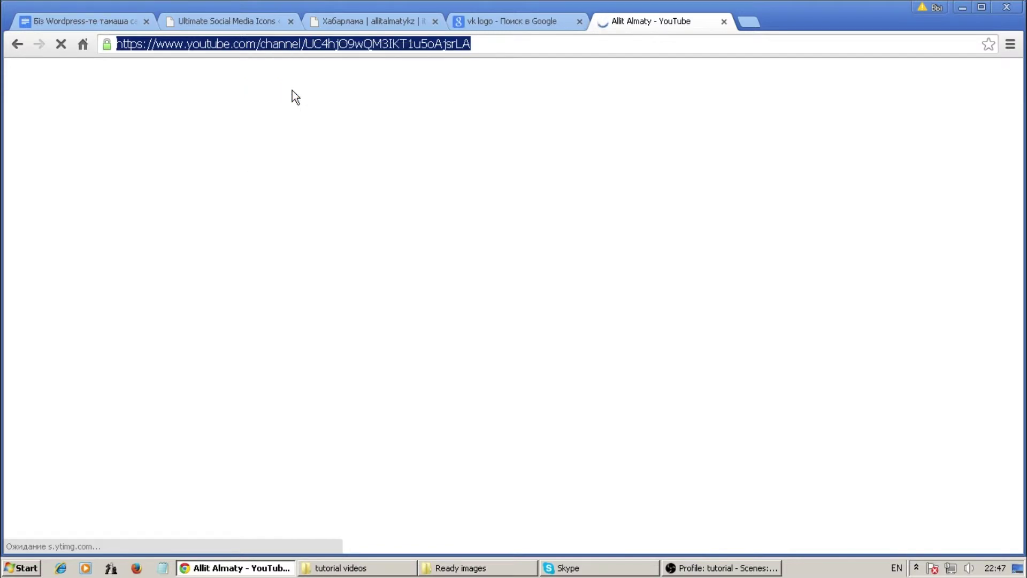
Step: Paste the copied channel address as the Youtube page to visit, and close the YouTube tab
click(355, 20)
click(239, 15)
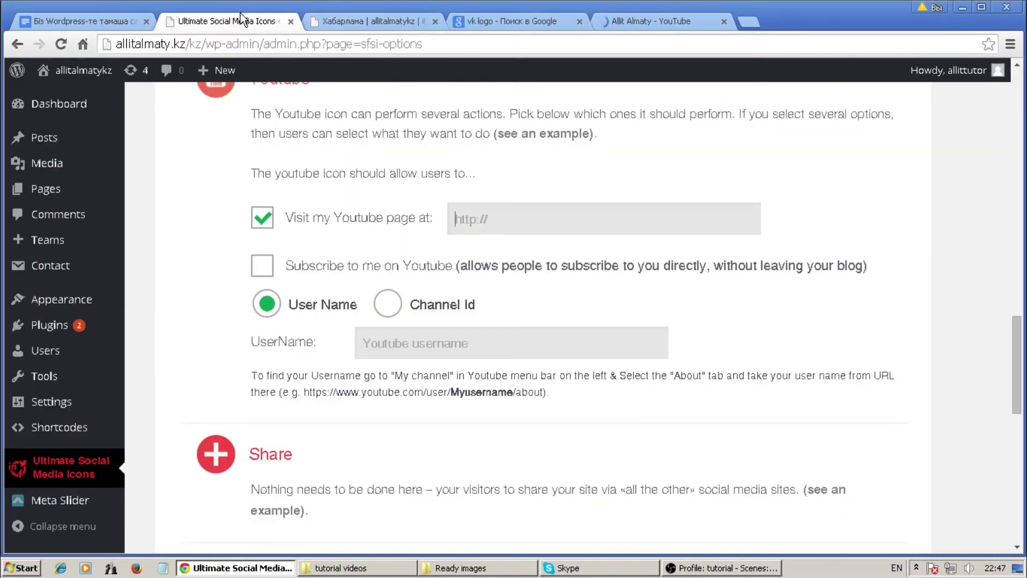
right_click(459, 222)
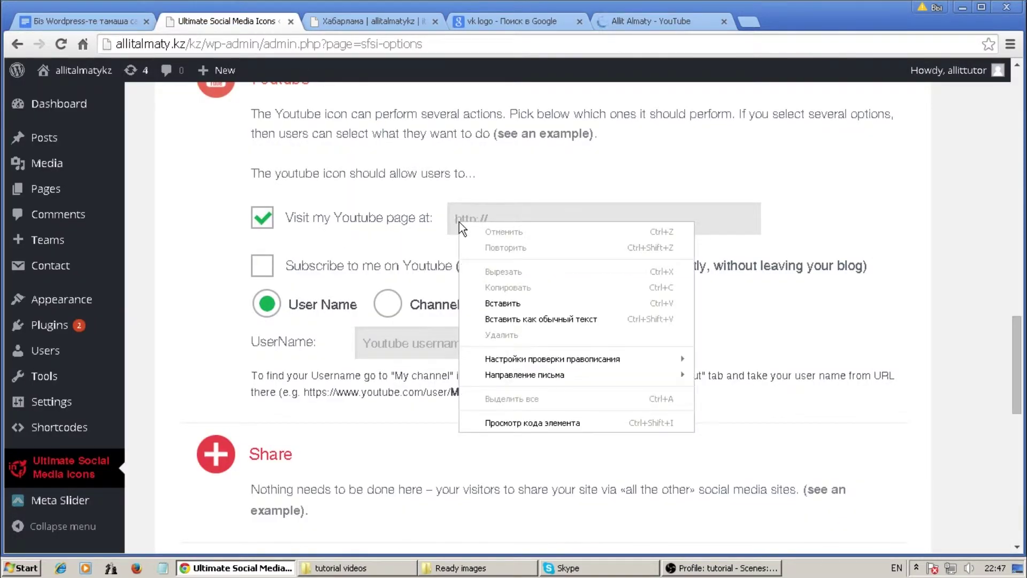
click(503, 301)
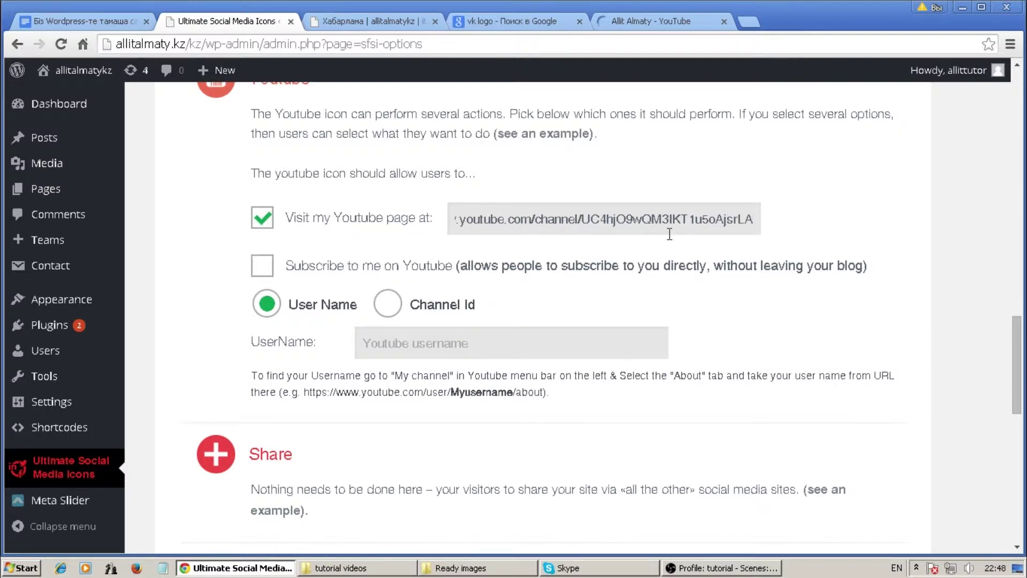
click(723, 22)
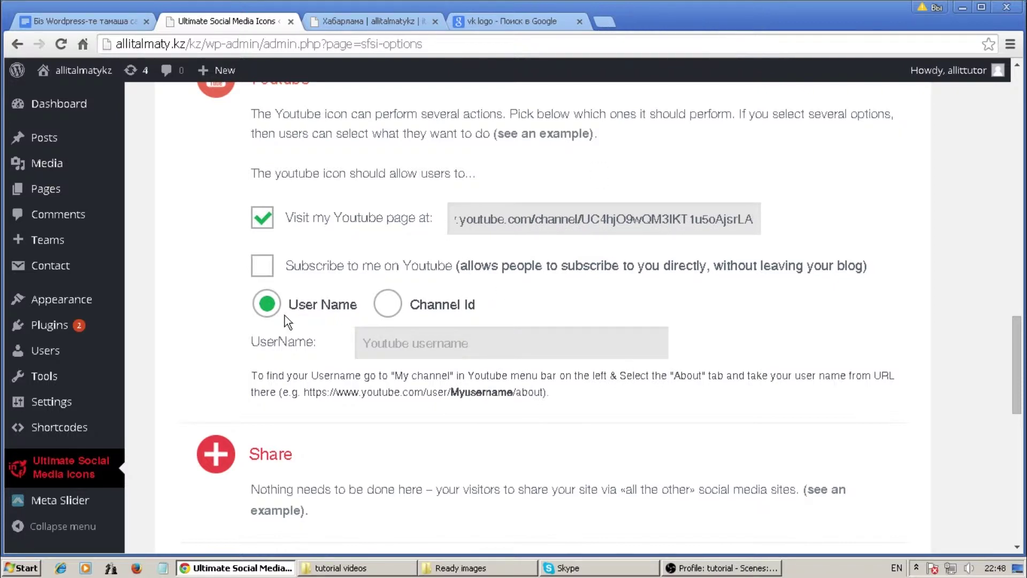
Step: Review the Share icon's note and the Custom 1 link setting, and open vk.com in a new browser tab
scroll(284, 323, down, 4)
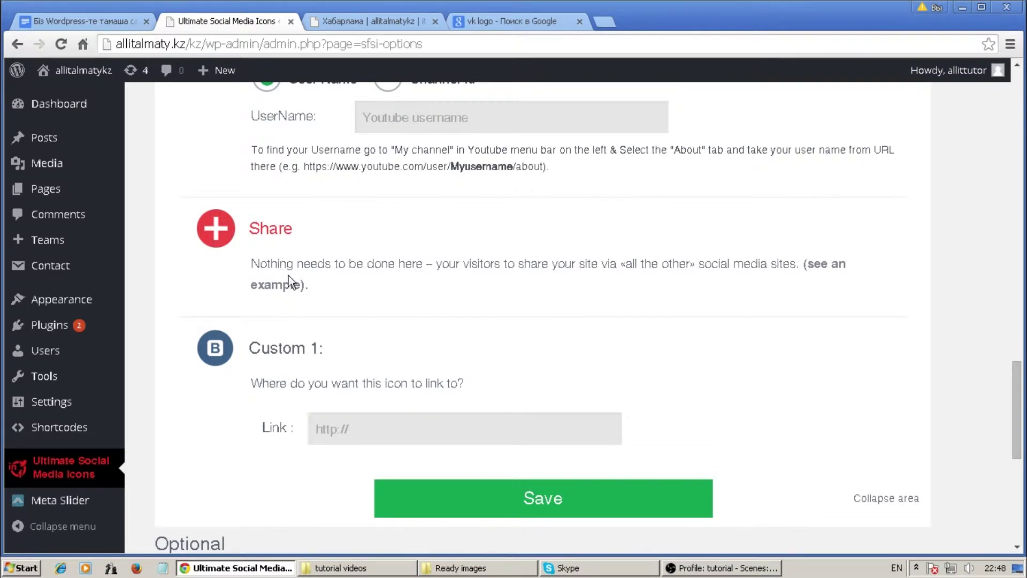
drag(251, 266, 801, 263)
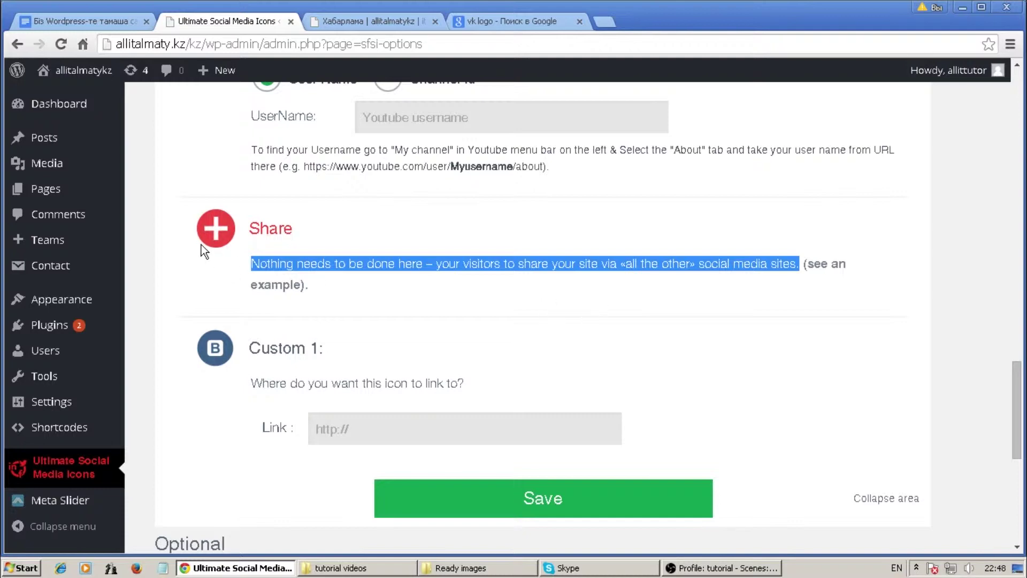
scroll(410, 266, down, 3)
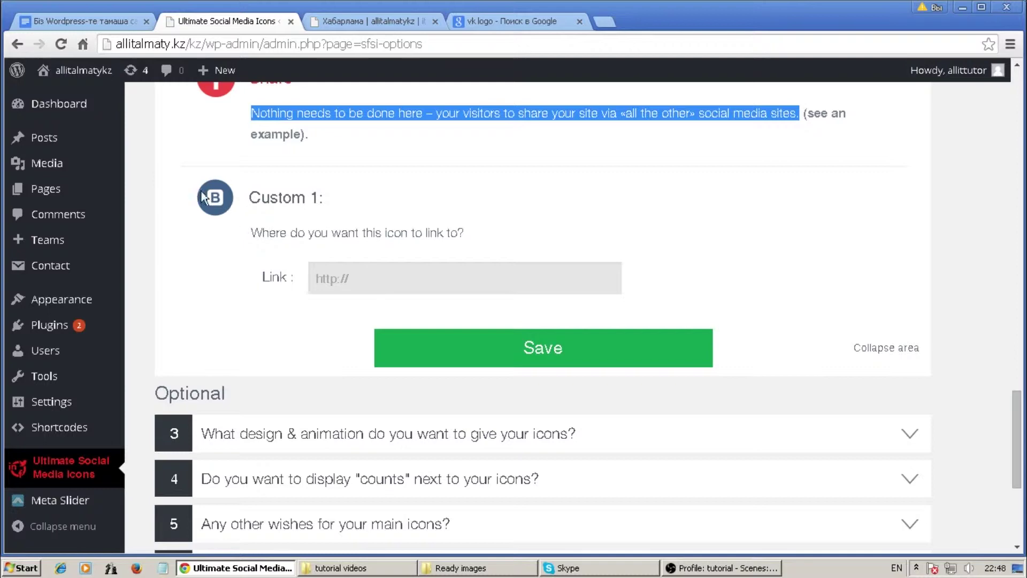
click(605, 22)
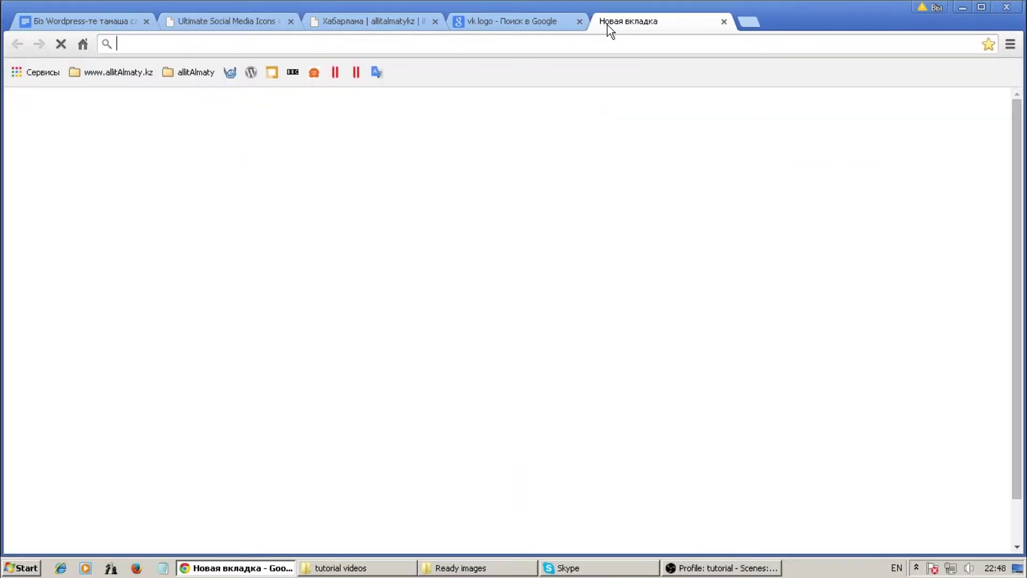
text(vk.com/newsbarca)
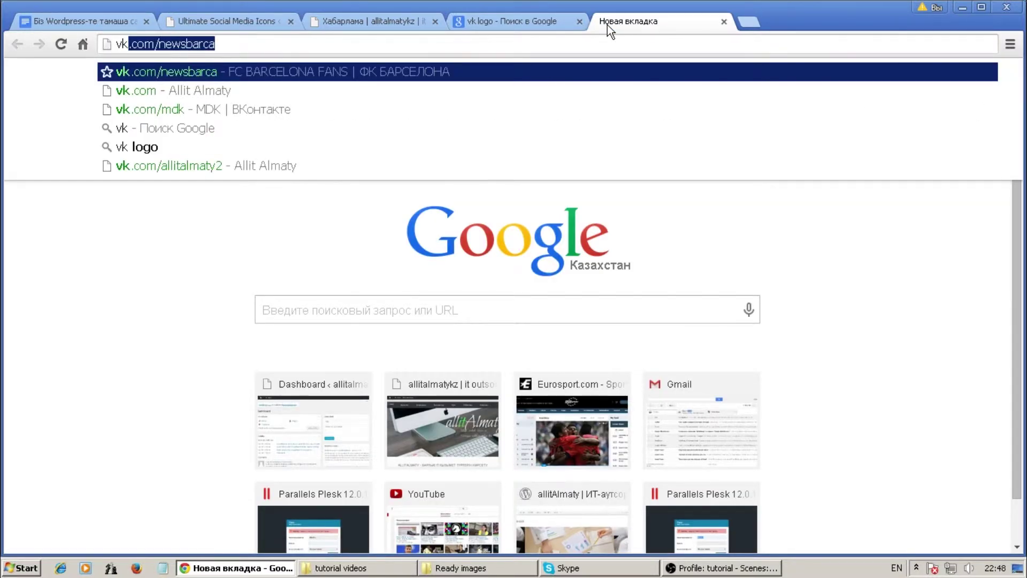
key(Right)
key(BackSpace)
key(BackSpace)
key(BackSpace)
key(BackSpace)
key(BackSpace)
key(BackSpace)
key(BackSpace)
key(BackSpace)
key(BackSpace)
key(BackSpace)
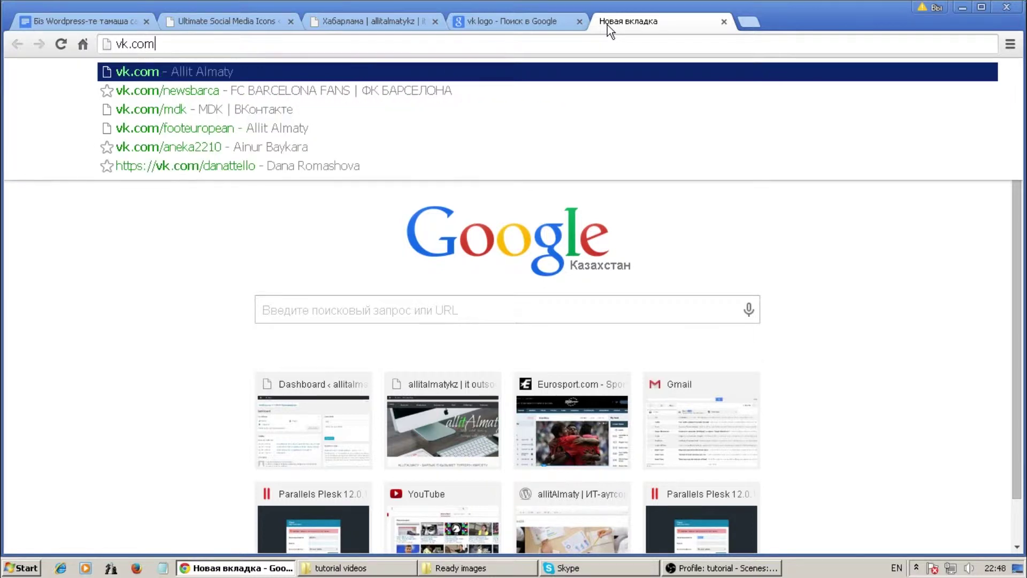
key(Return)
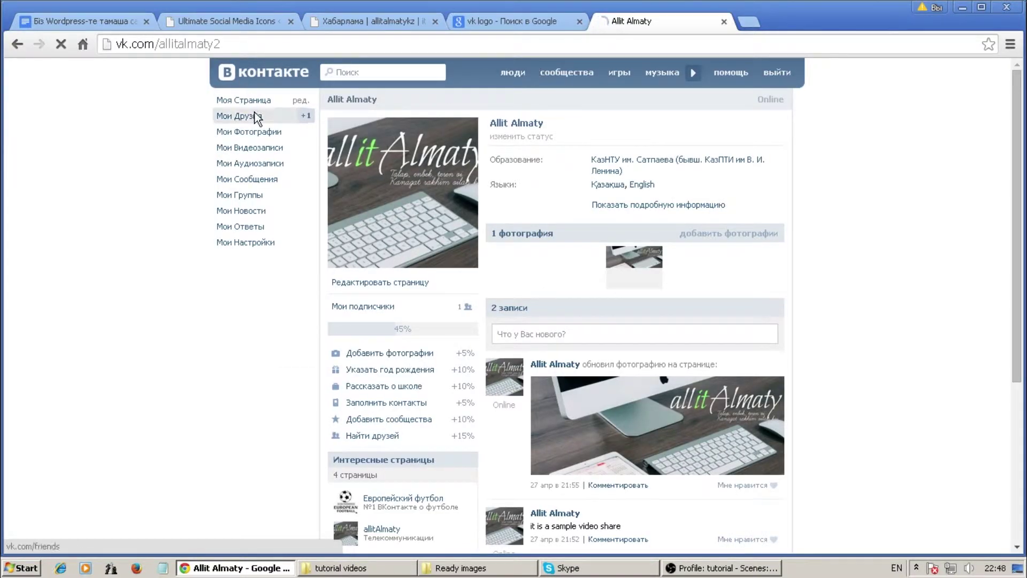
Step: Open the allitAlmaty page from the profile's list of interesting pages and copy its address
scroll(202, 171, down, 3)
click(375, 381)
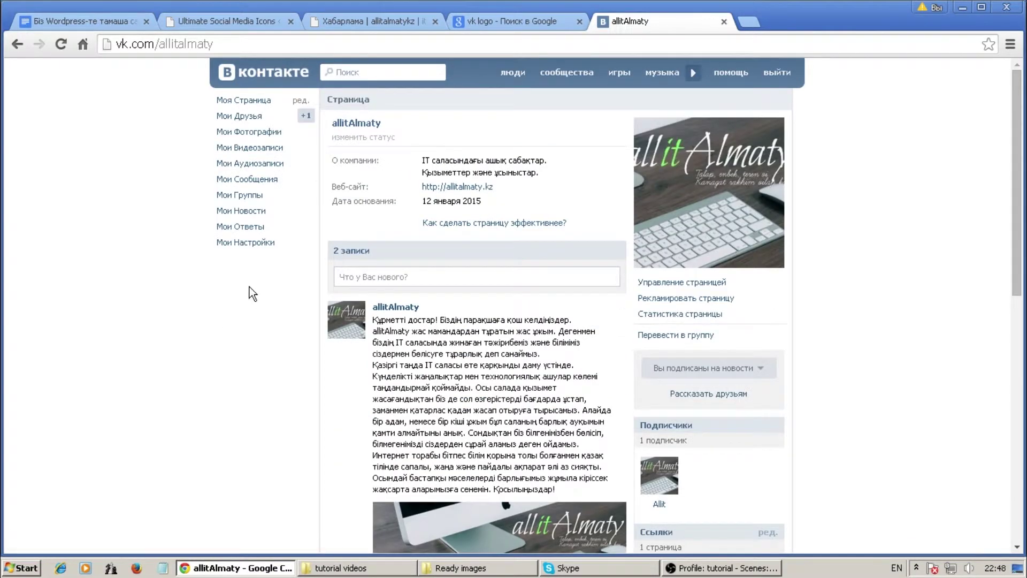
click(203, 42)
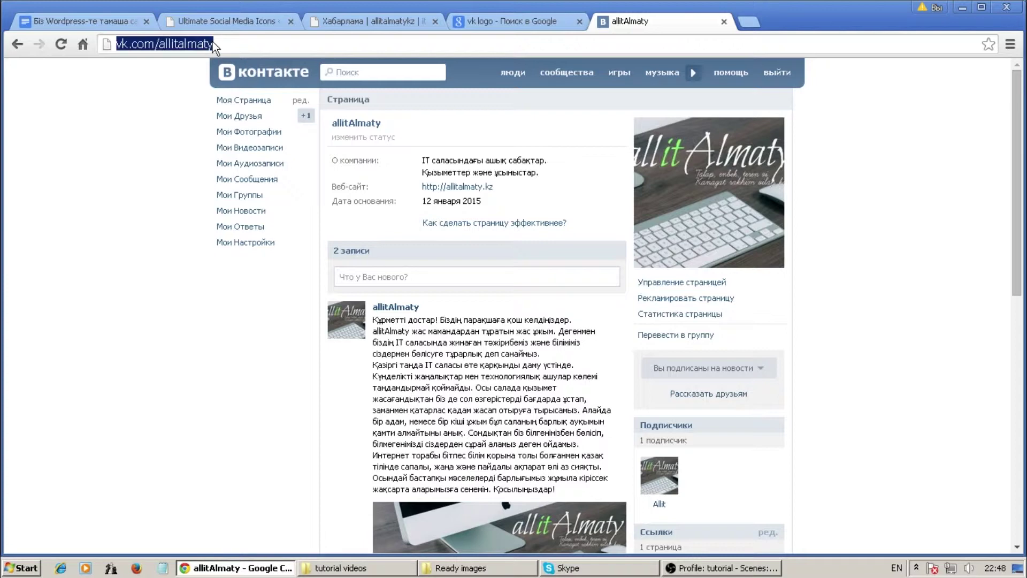
right_click(204, 46)
click(233, 95)
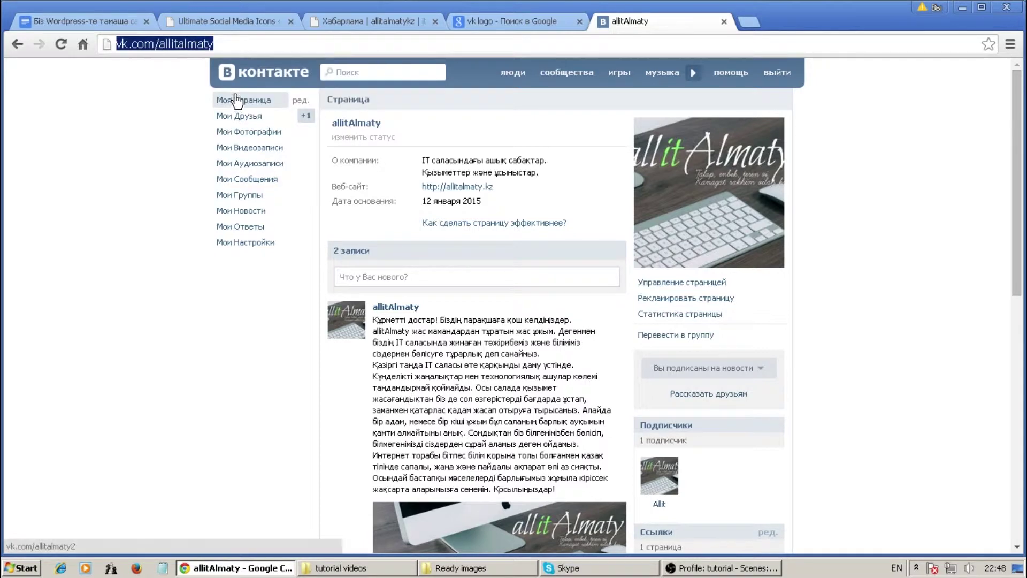
click(227, 24)
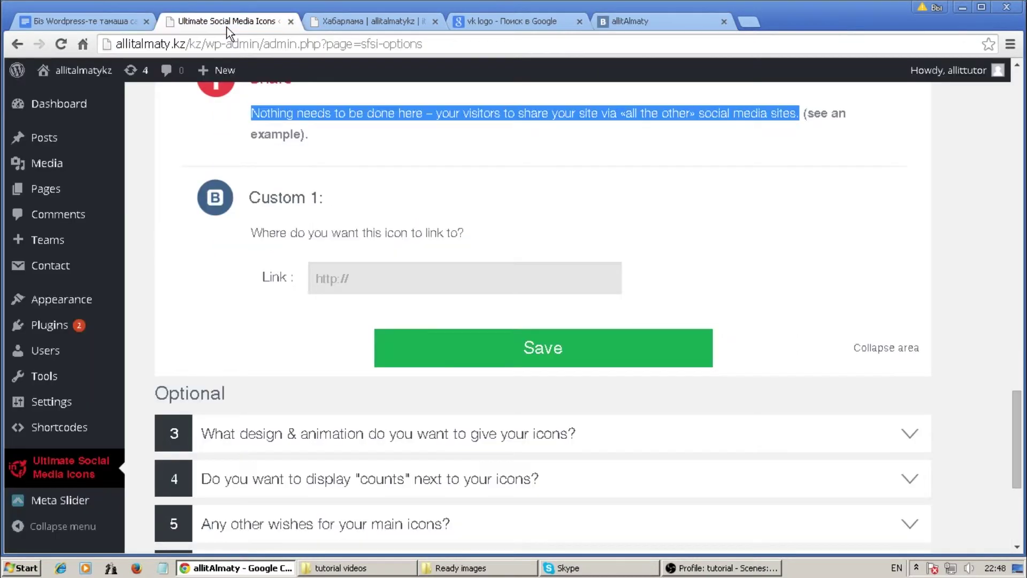
right_click(325, 281)
click(375, 364)
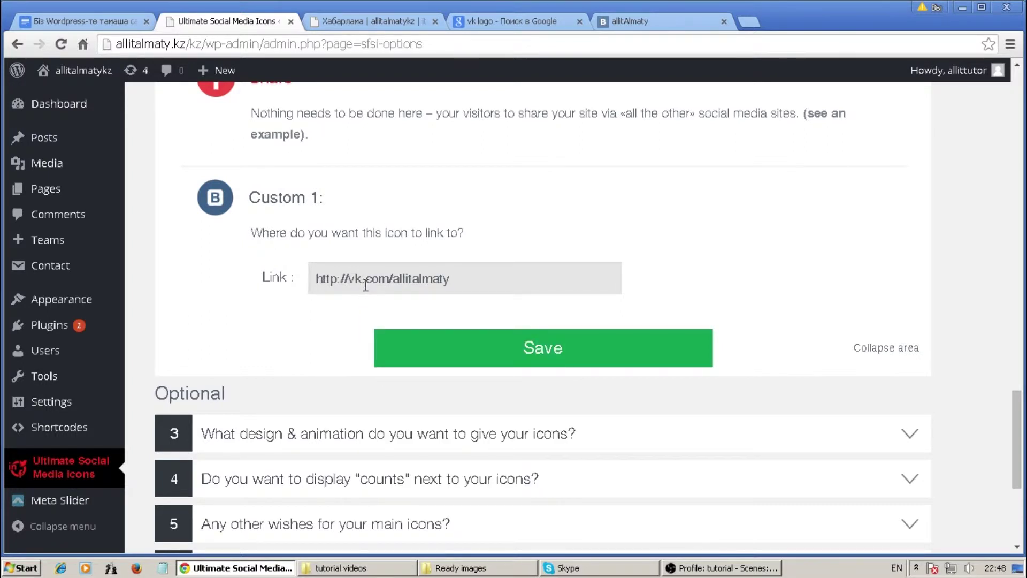
drag(350, 281, 458, 279)
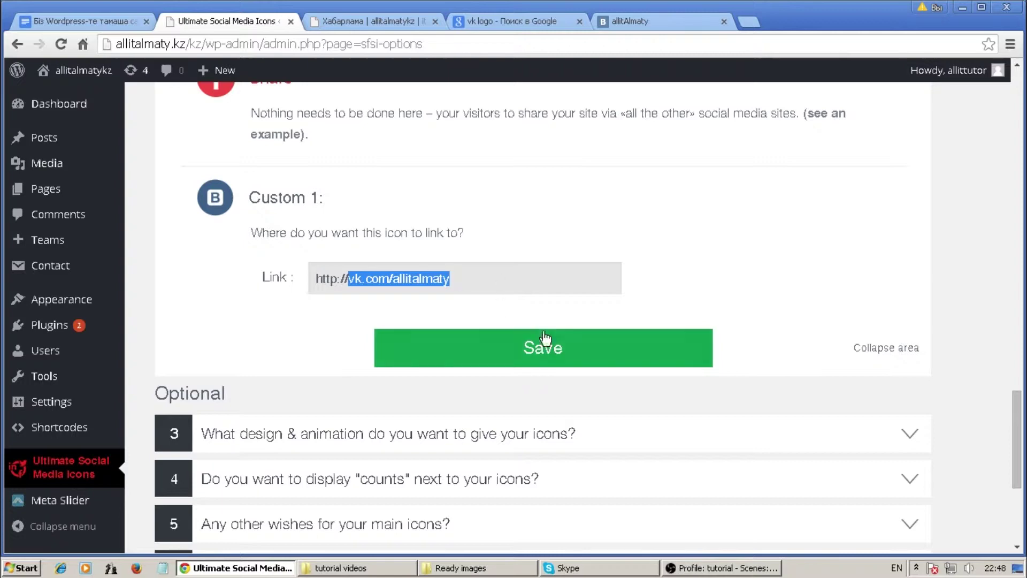
click(543, 349)
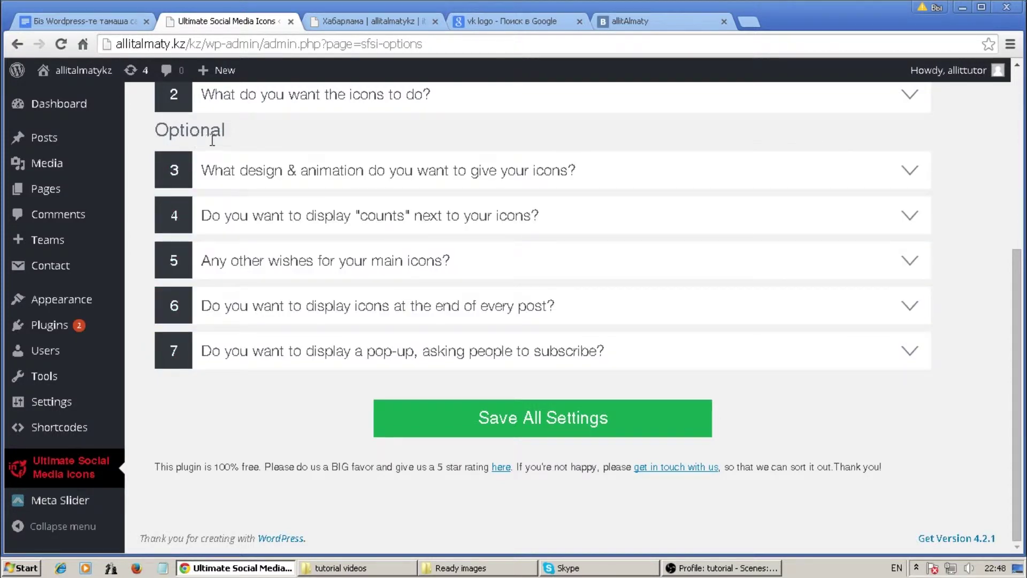
Step: Examine the optional icon design and animation themes and the display counts section, and collapse both
drag(157, 130, 227, 132)
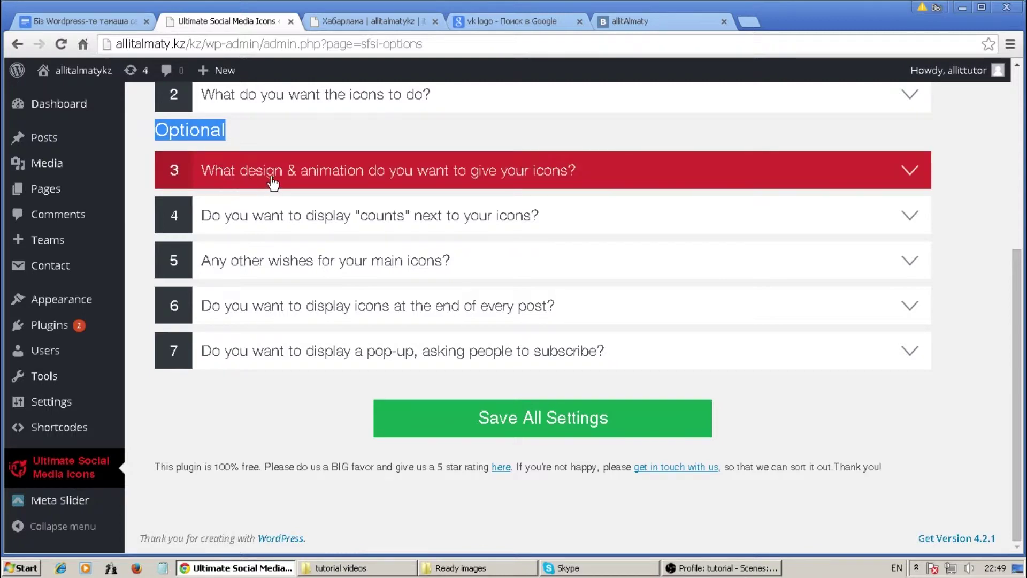
click(337, 184)
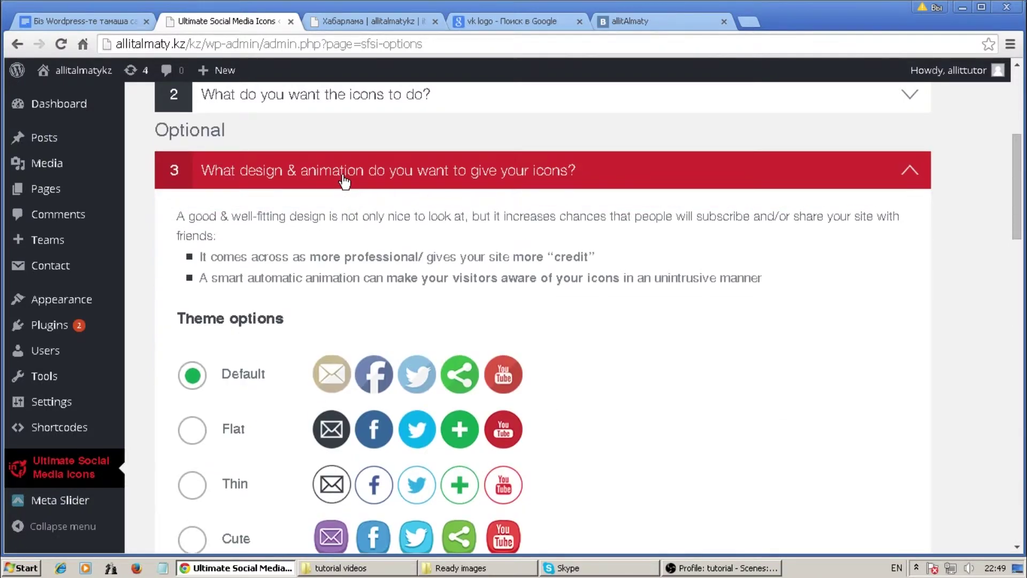
drag(1020, 196, 1022, 370)
scroll(918, 161, up, 10)
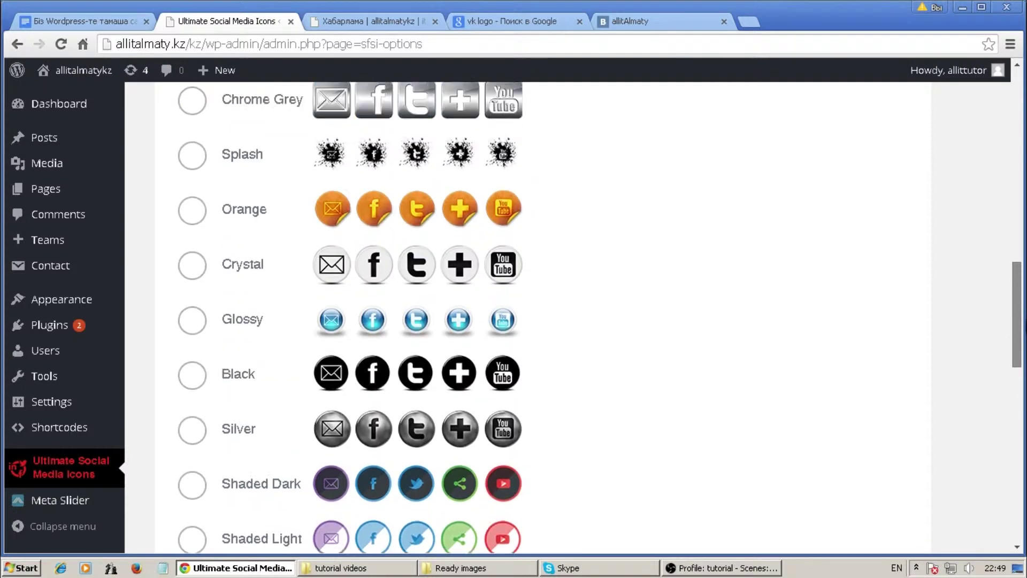
click(917, 159)
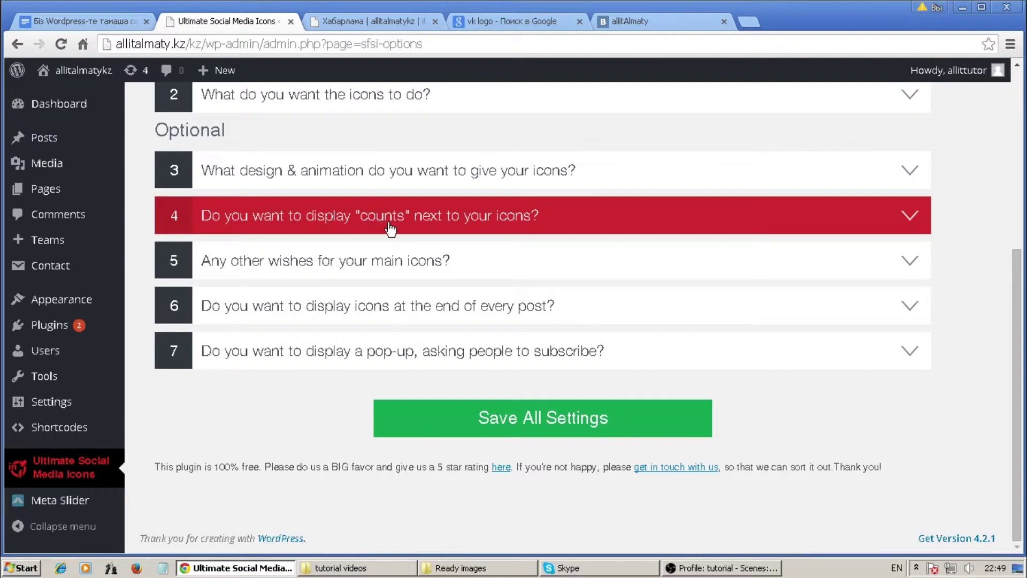
click(442, 220)
click(442, 219)
Step: Set the main icons' size to 30 pixels wide and tall in the other wishes section
click(272, 265)
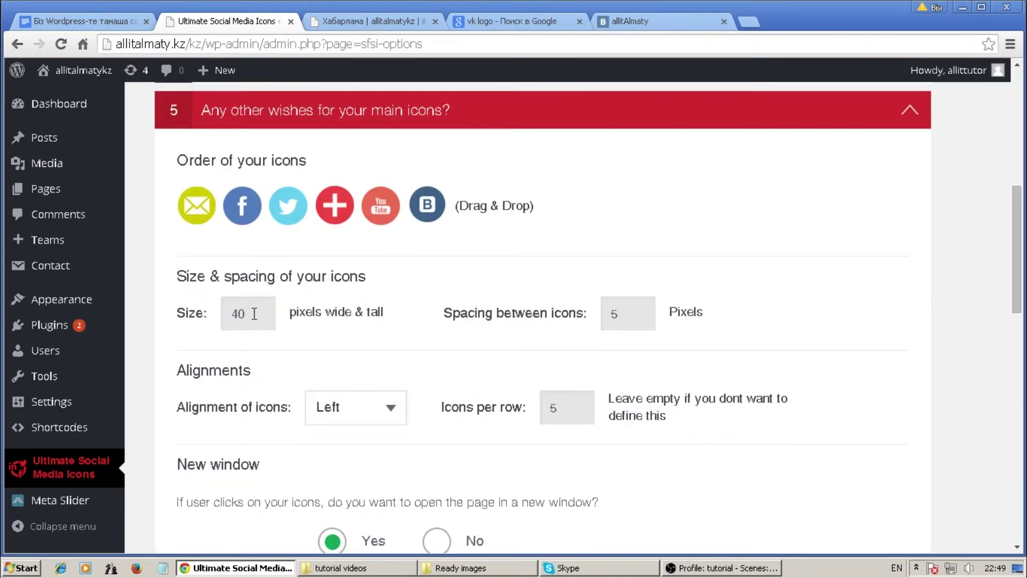
drag(255, 316, 225, 316)
text(30)
Step: Review the main icons' spacing, alignment, new window, and sticking and floating options, and collapse the section
drag(489, 313, 604, 318)
click(621, 315)
scroll(458, 328, down, 1)
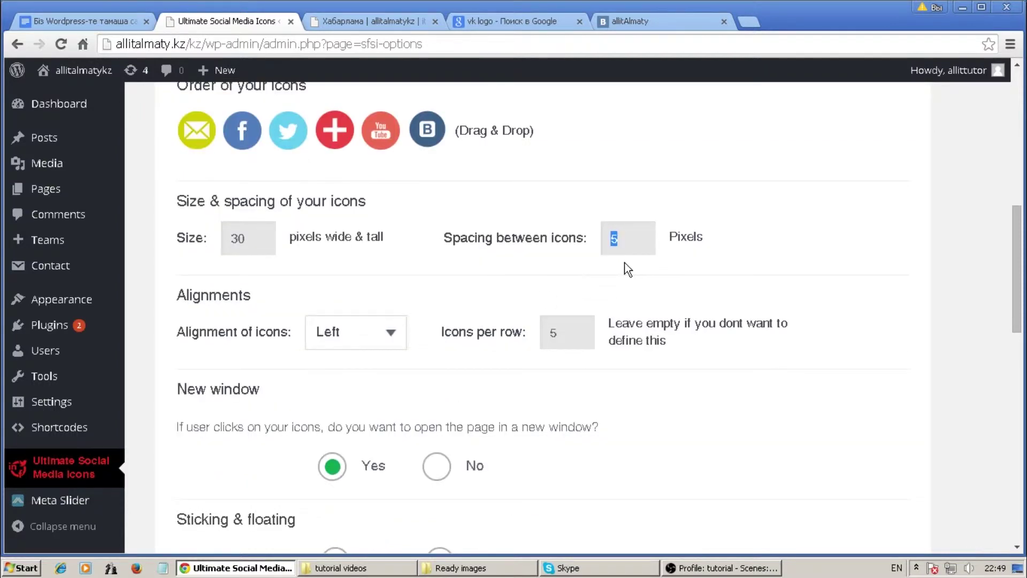
scroll(459, 325, down, 1)
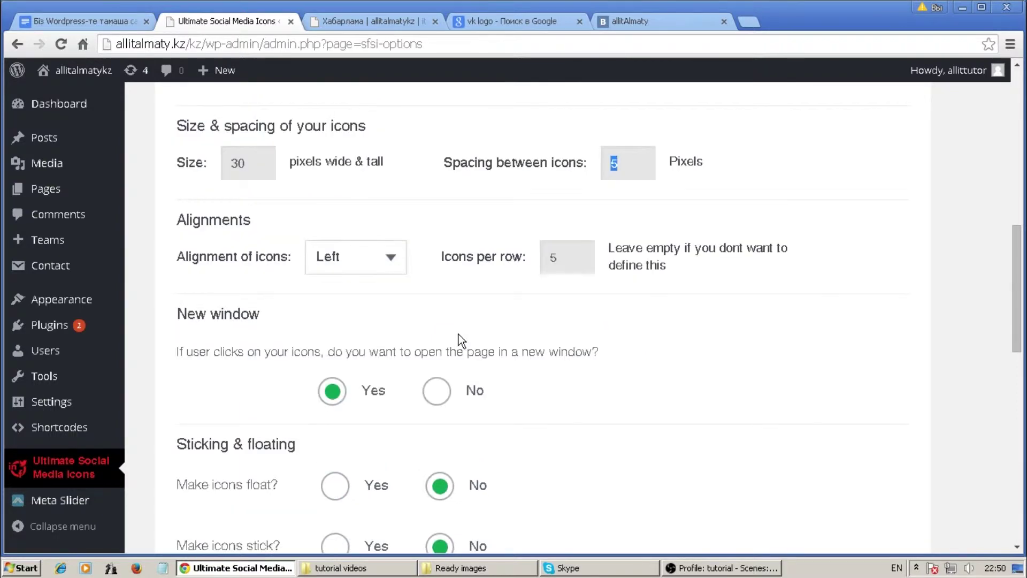
scroll(461, 340, down, 1)
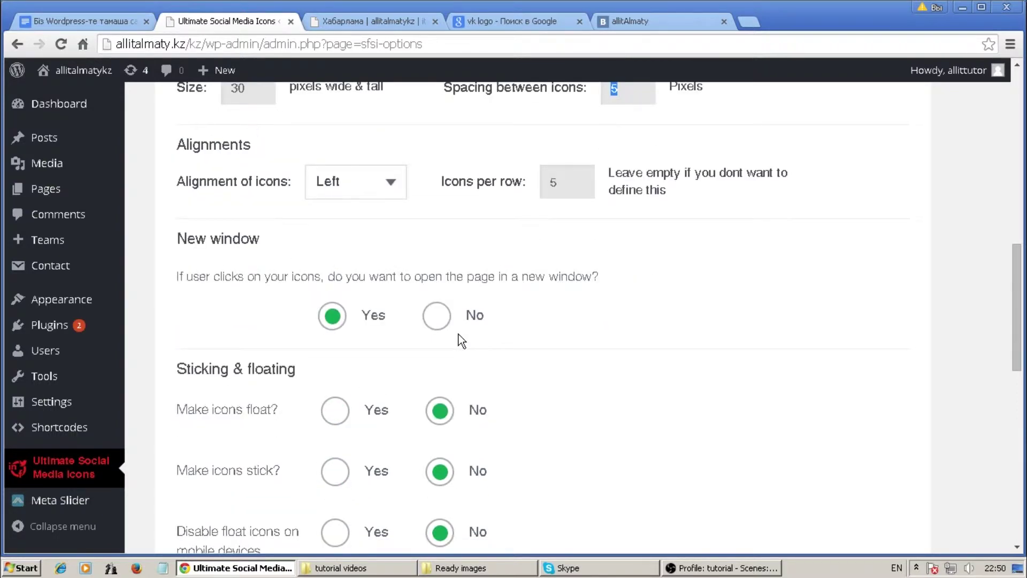
scroll(461, 341, down, 1)
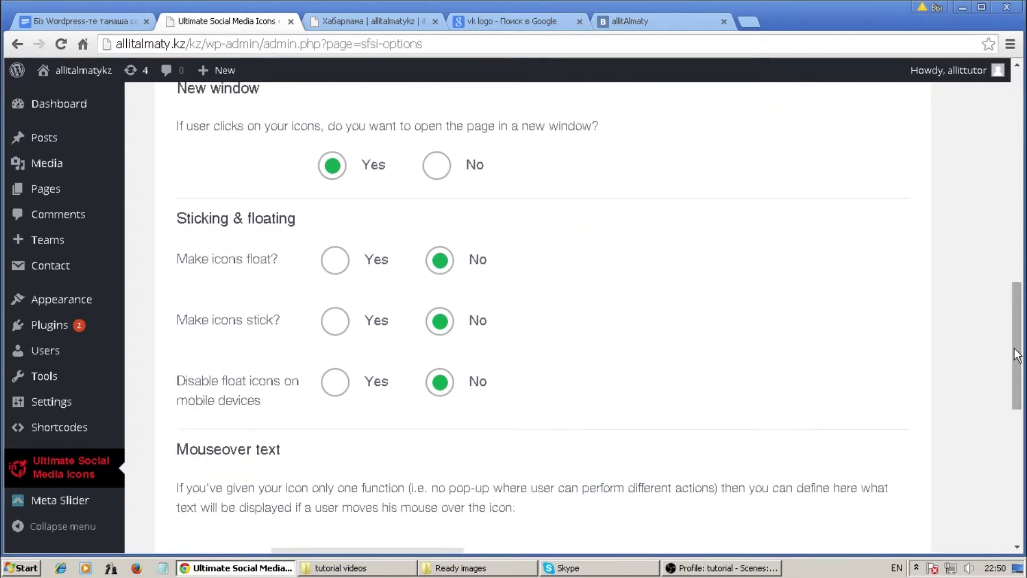
drag(1021, 335, 1022, 321)
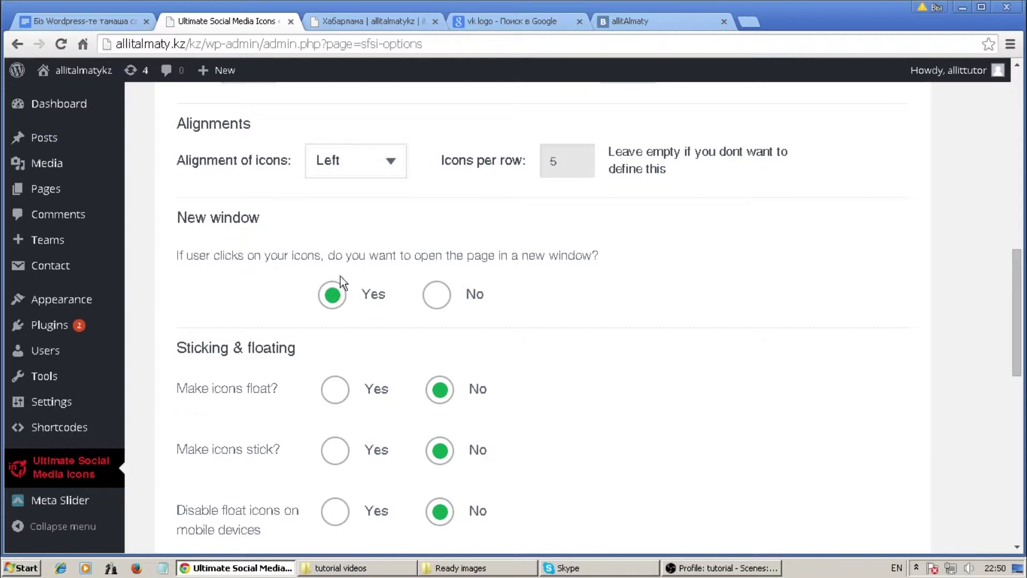
drag(1021, 347, 1024, 267)
click(911, 141)
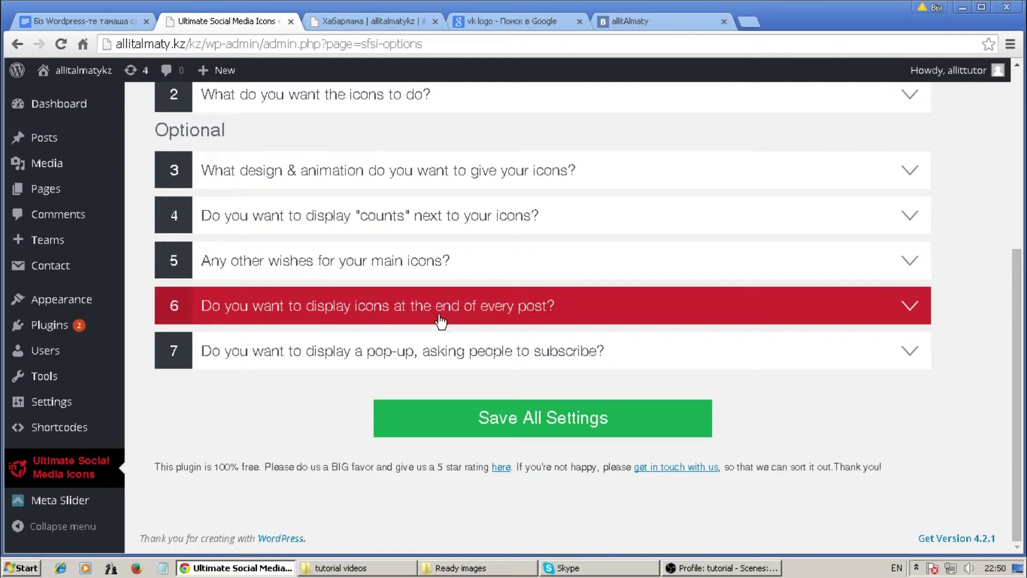
Step: Enable displaying the sharing icons at the end of every post by choosing Yes
click(892, 309)
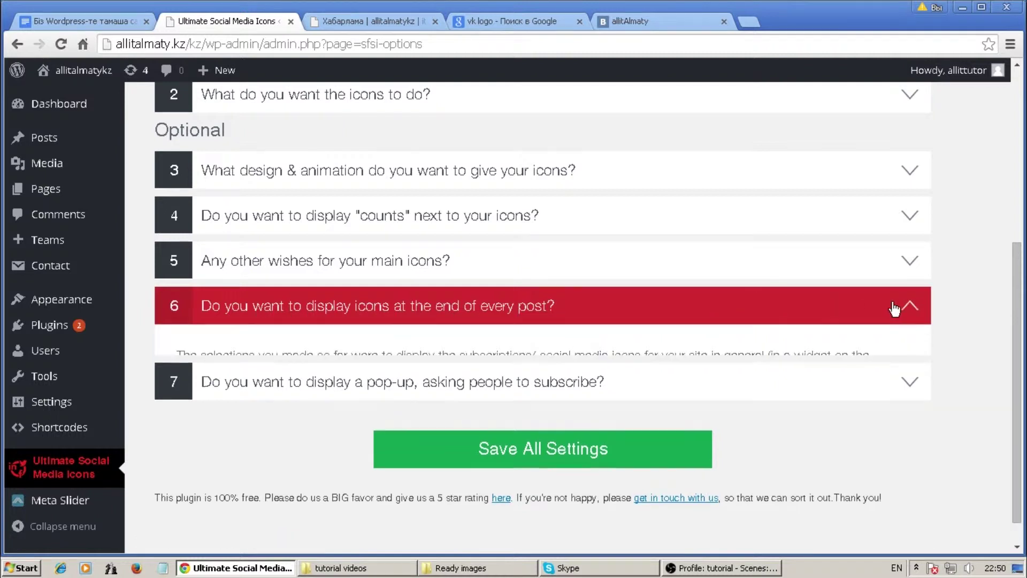
drag(1023, 280, 1025, 364)
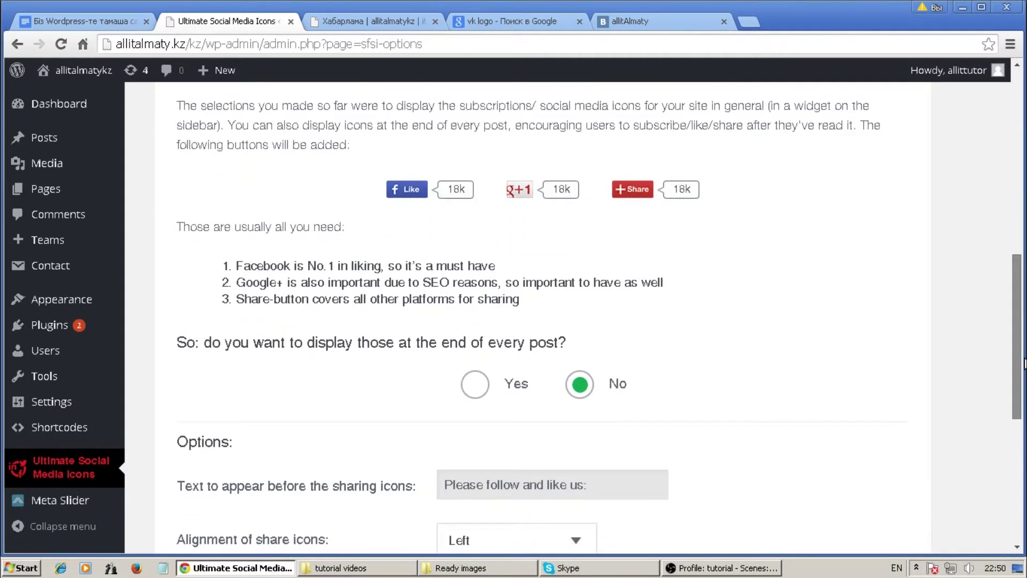
click(478, 385)
drag(1018, 316, 1022, 451)
scroll(712, 348, up, 4)
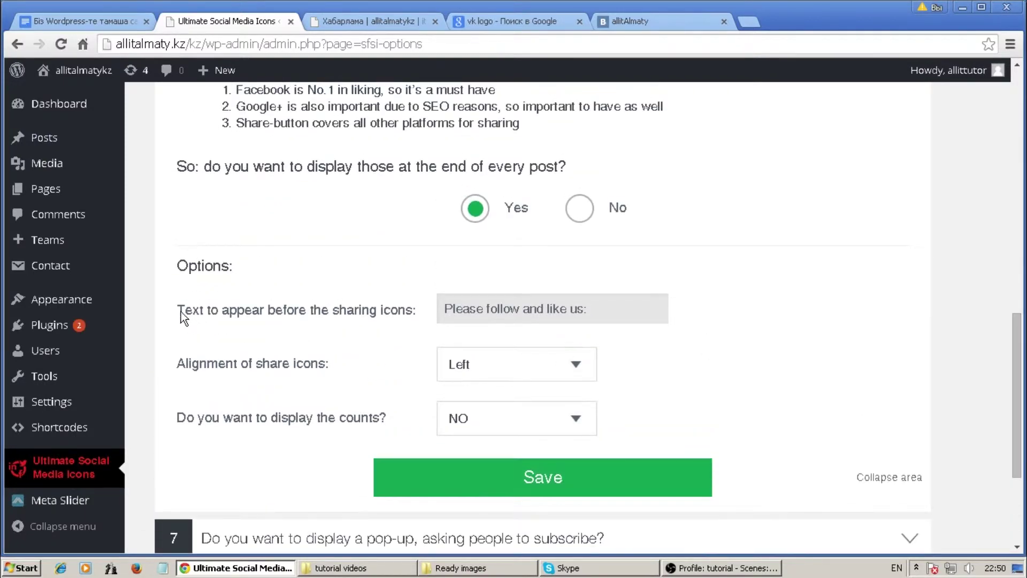
Step: Replace the text before the sharing icons with "Бізді әлеуметтік желілерде қадағала және бөліс"
drag(178, 311, 385, 315)
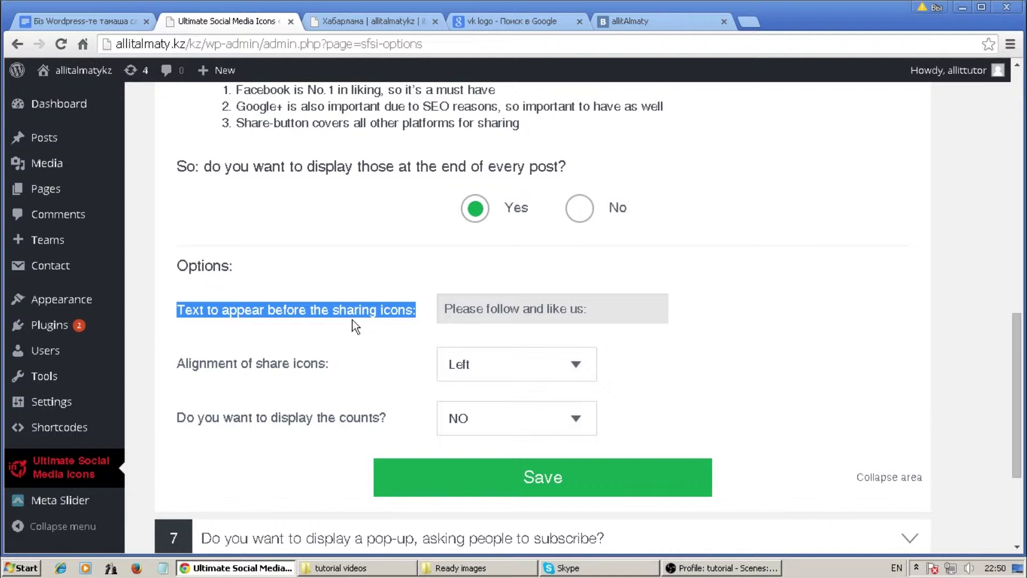
click(596, 309)
drag(595, 309, 443, 308)
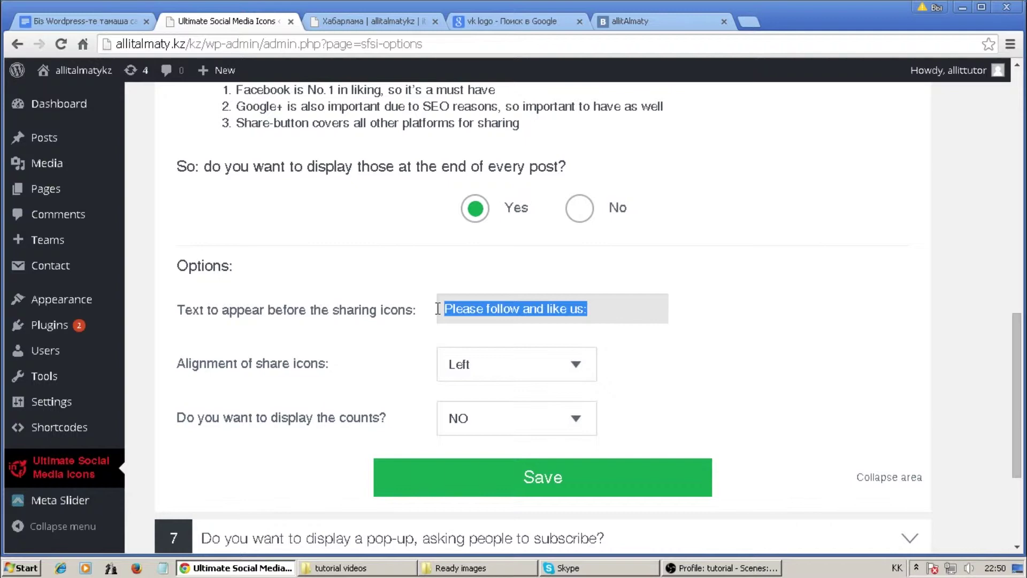
text(Б)
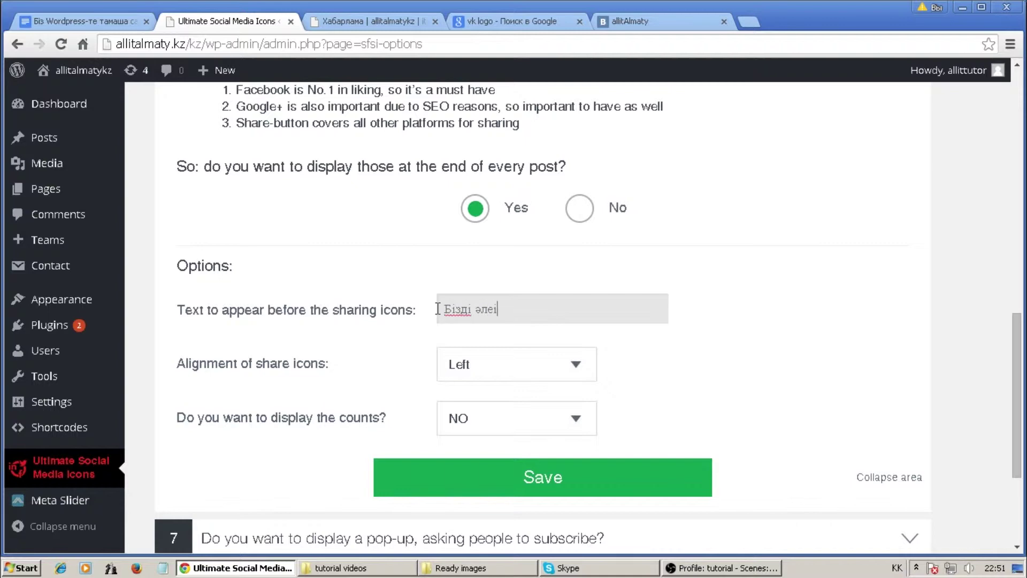
text(ізді әлеуметтік желілерде қа)
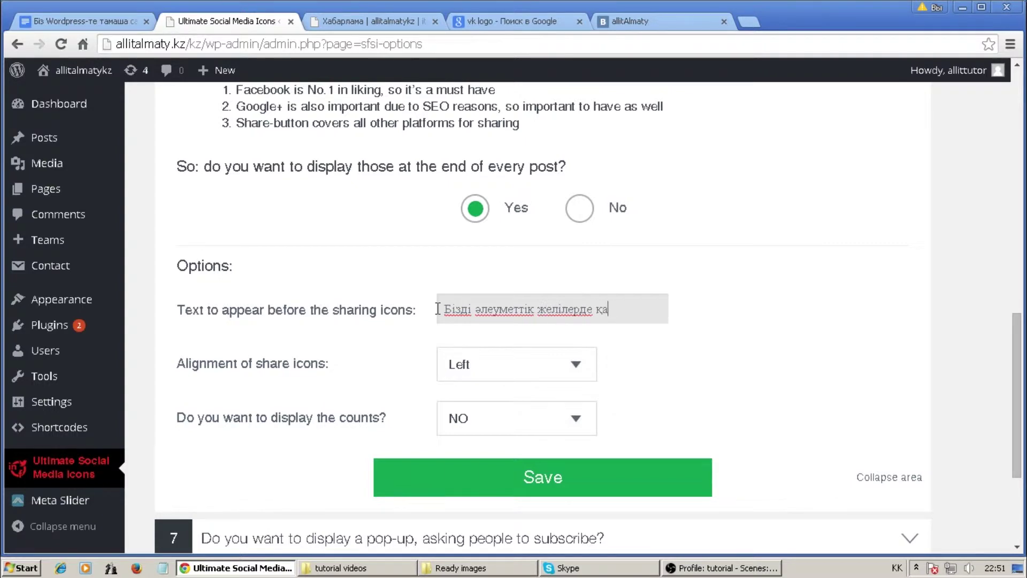
text(дағала және)
text(б)
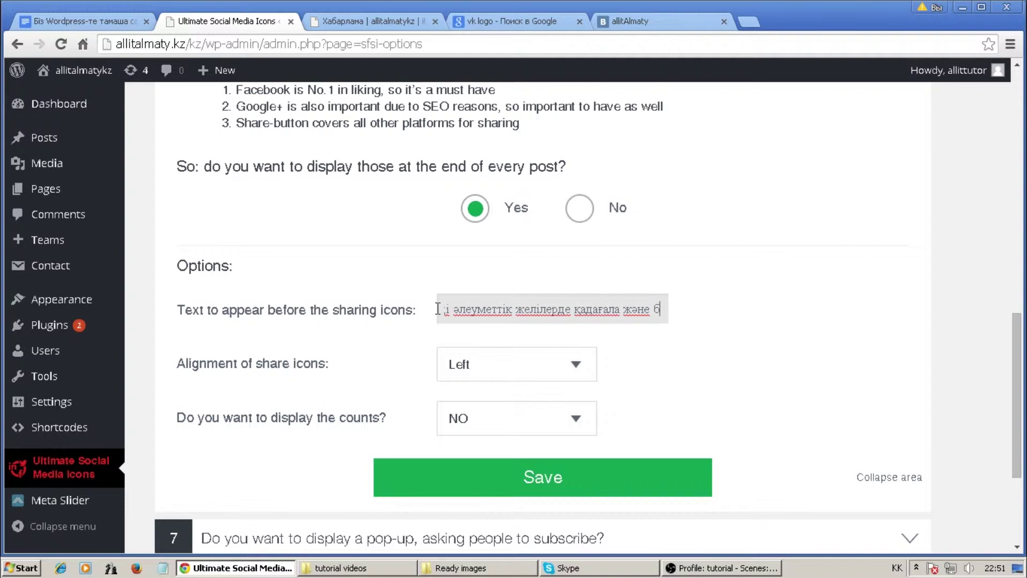
text(өліс)
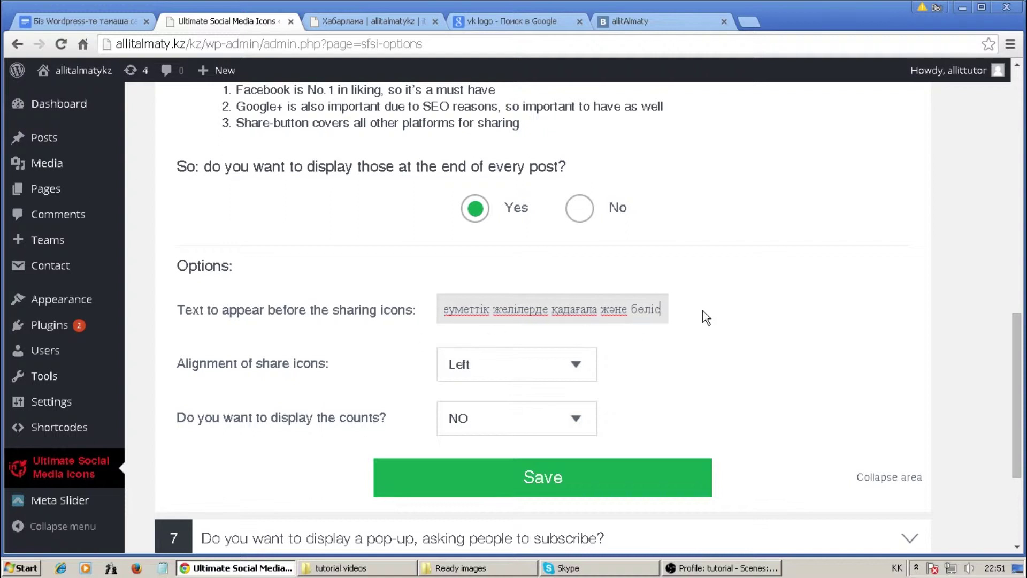
Step: Check the display counts option, and save the end-of-post section and all plugin settings
drag(1019, 359, 1022, 412)
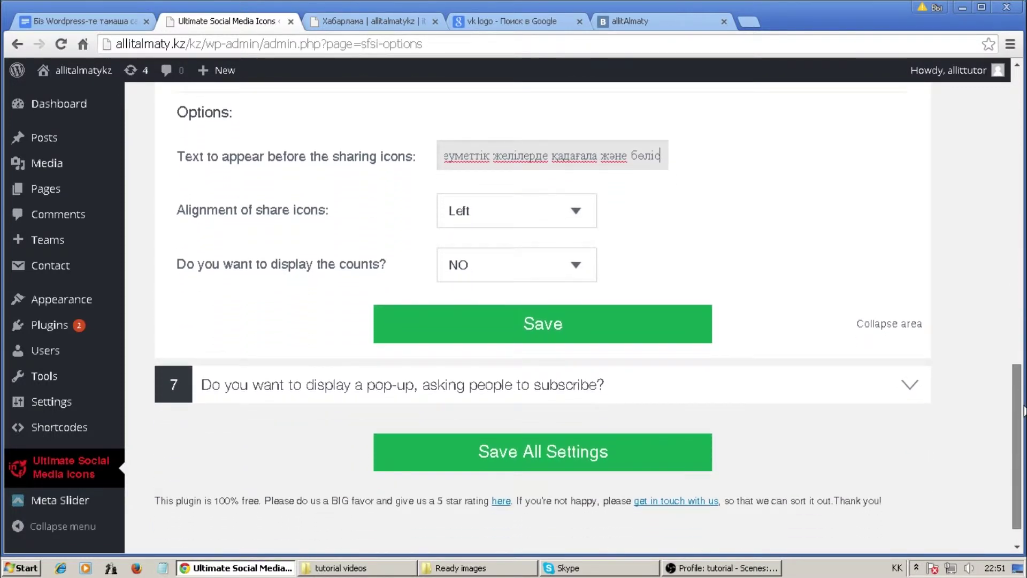
drag(194, 267, 387, 262)
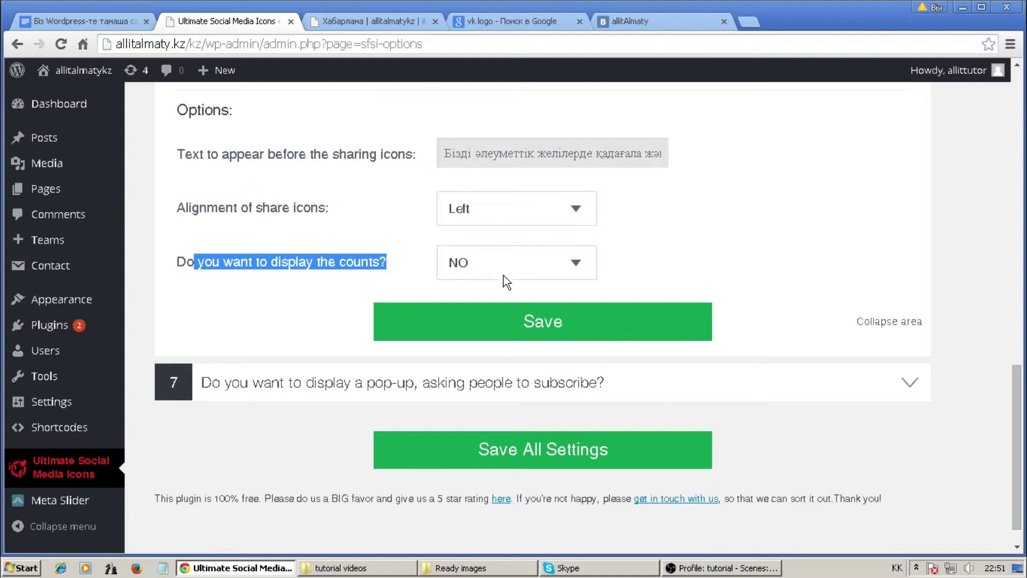
click(484, 316)
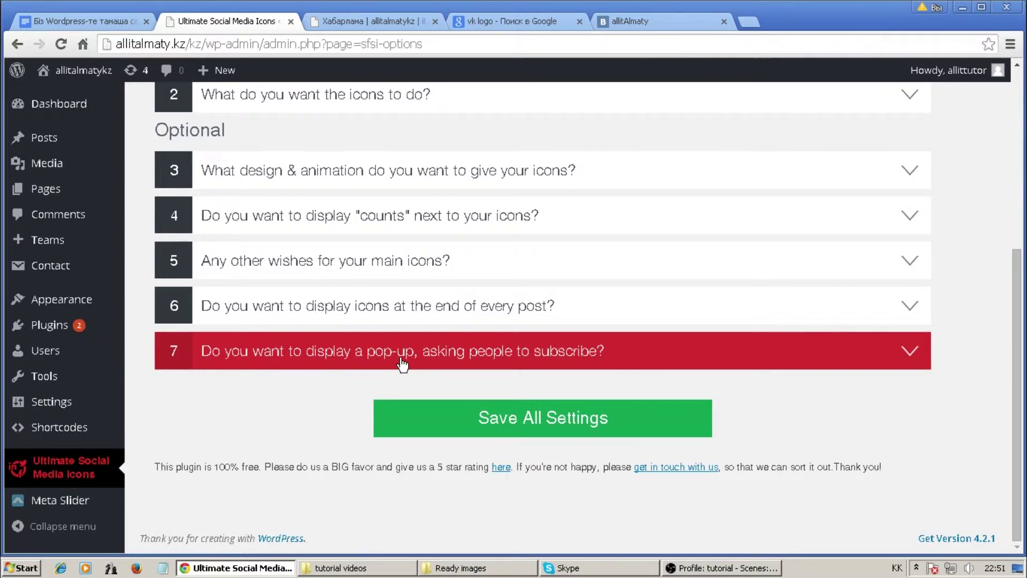
click(497, 421)
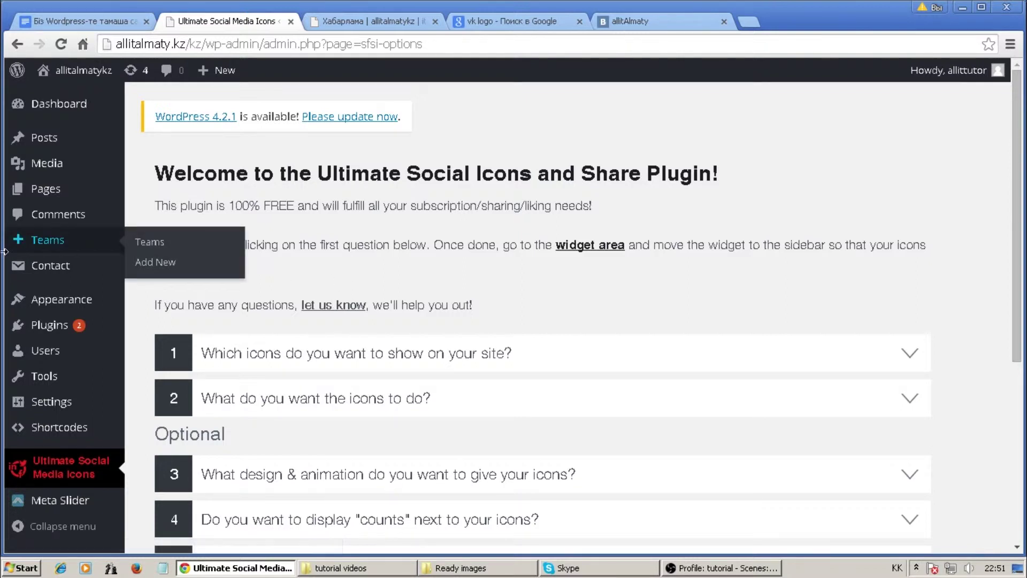
Step: Open the site's Widgets page and expand the Footer widget area
mouse_move(26, 296)
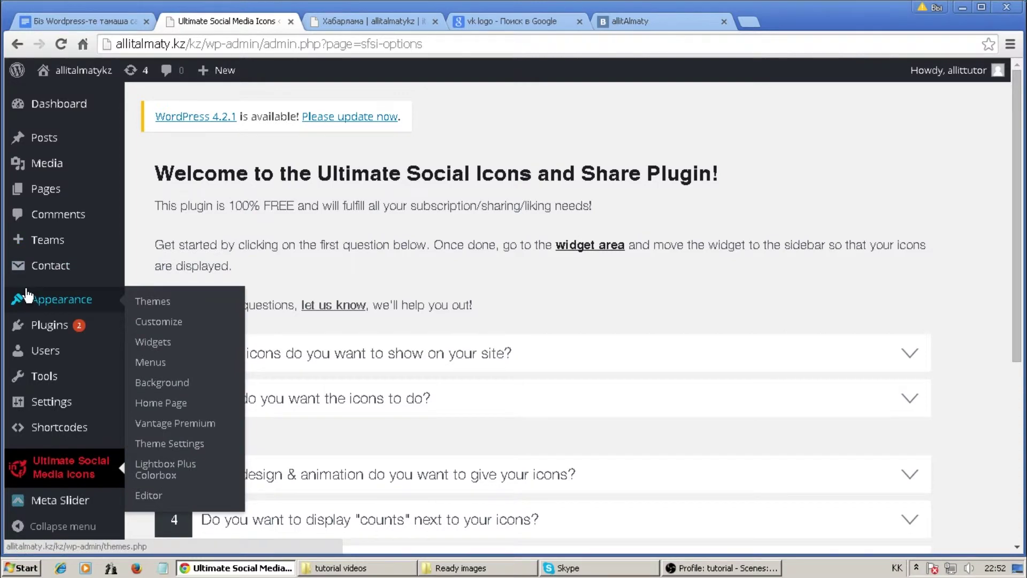
click(154, 345)
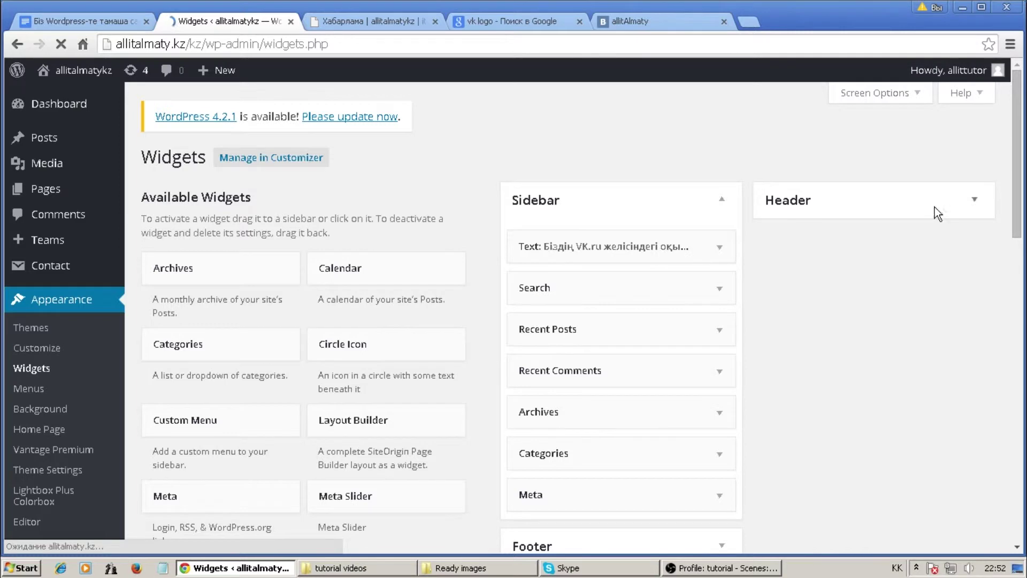
drag(1017, 138, 1018, 200)
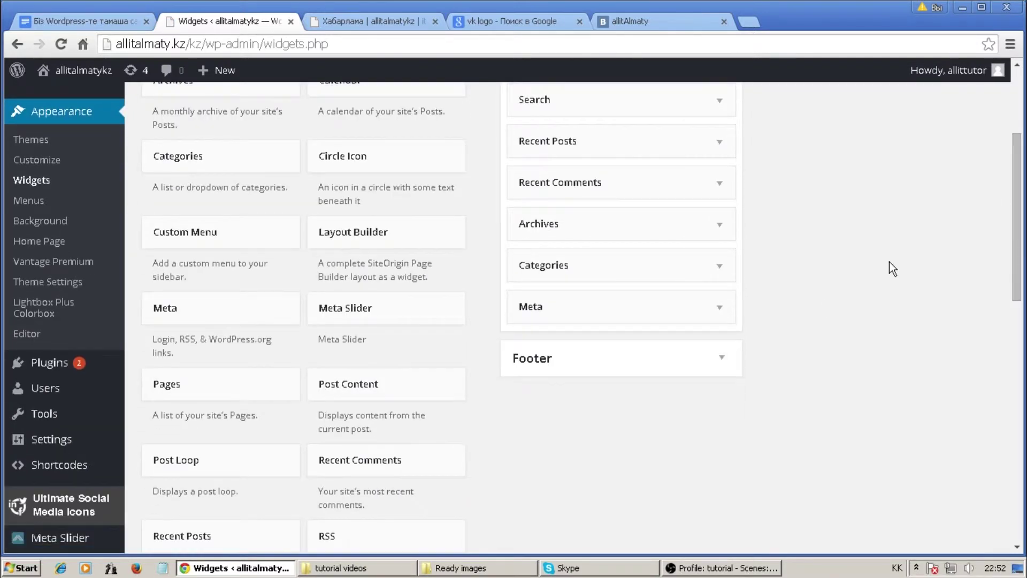
click(724, 359)
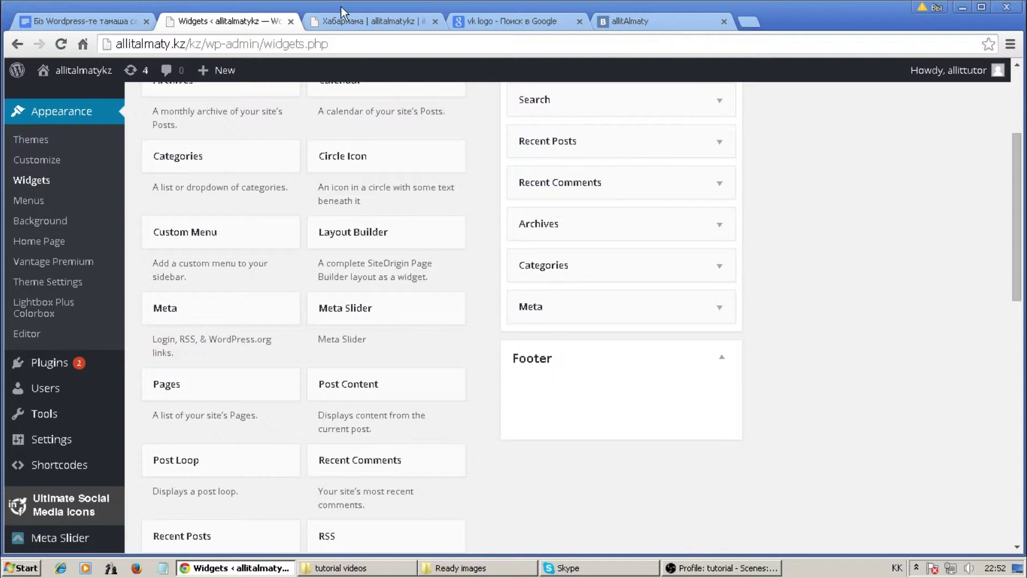
Step: Check the footer of the Хабарлама page on the live site and return to the Widgets page
click(353, 21)
drag(1017, 96, 1017, 396)
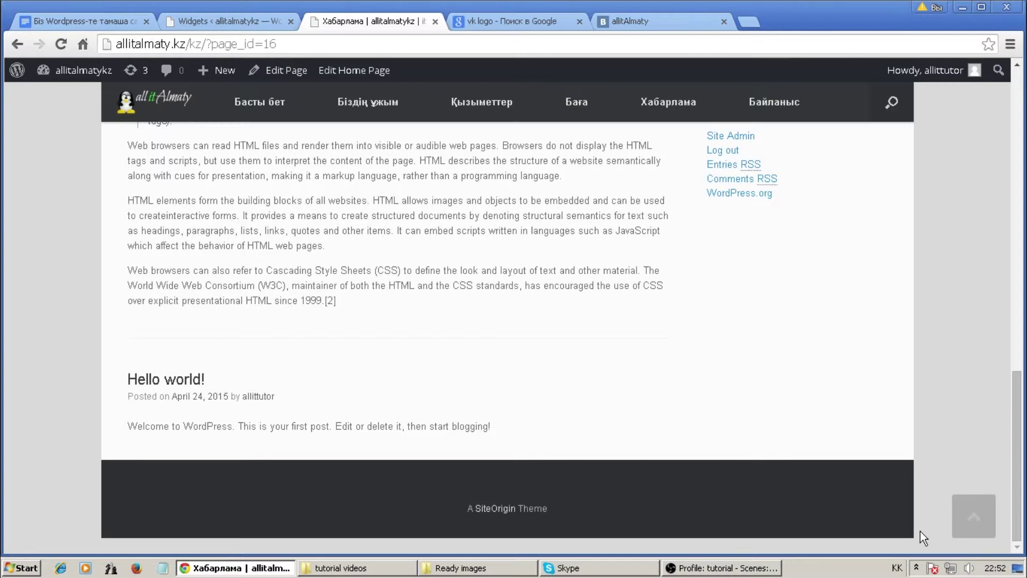
click(244, 21)
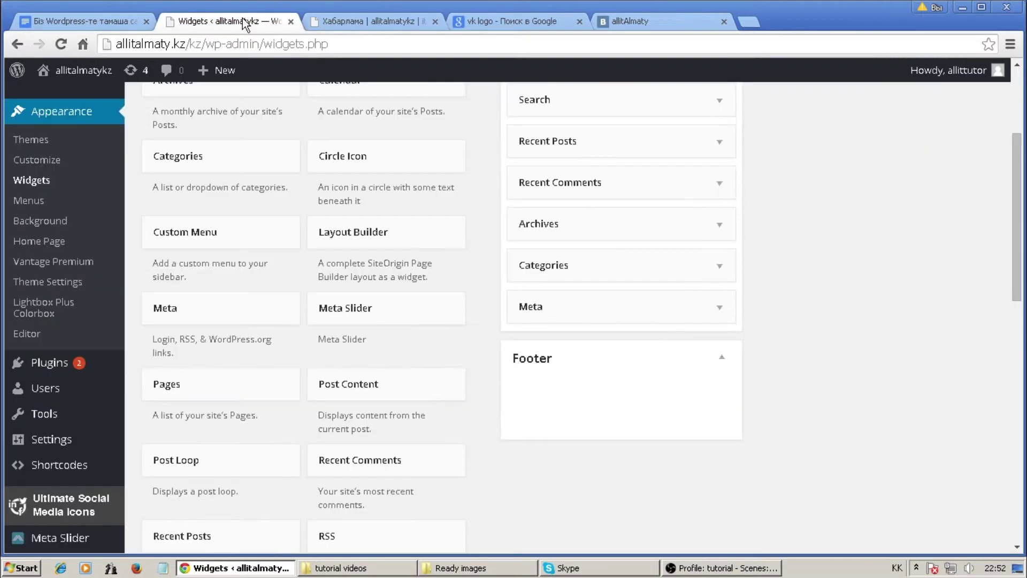
Step: Dismiss the Visual Editor widget tip and add the Ultimate Social Media Icons widget to the Footer area
scroll(279, 342, down, 3)
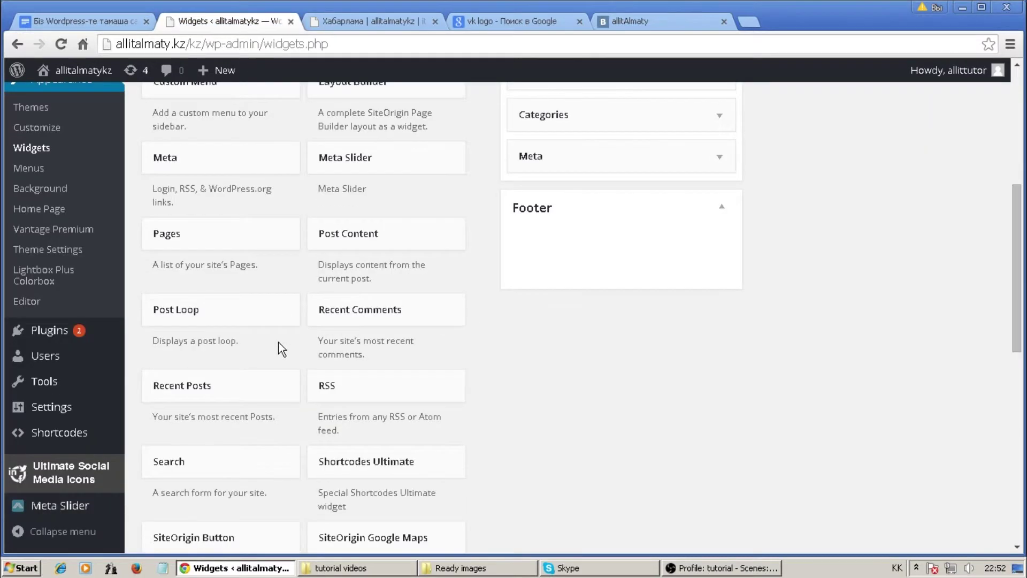
scroll(282, 350, down, 1)
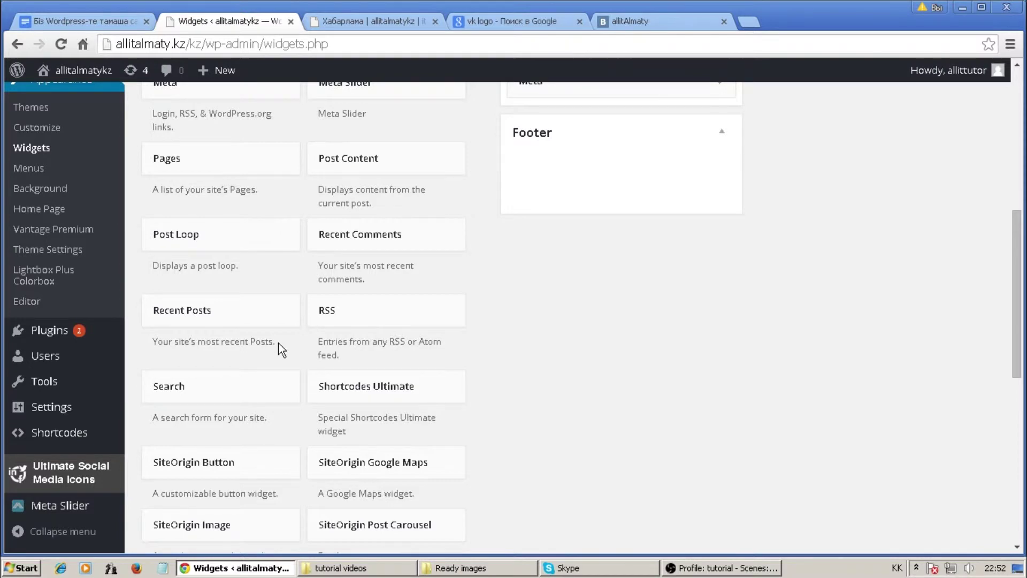
scroll(281, 350, down, 1)
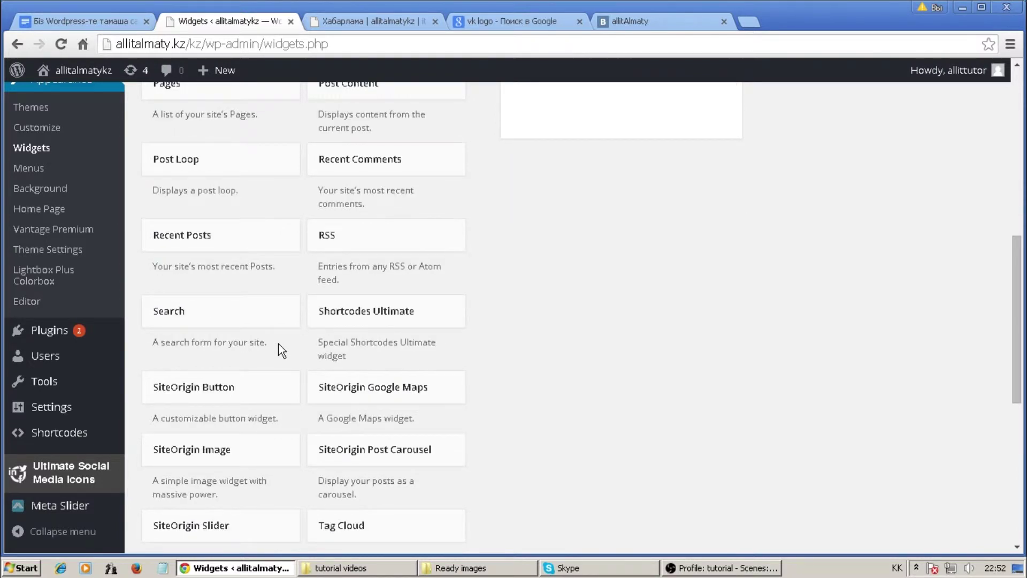
scroll(280, 349, down, 2)
scroll(297, 428, down, 1)
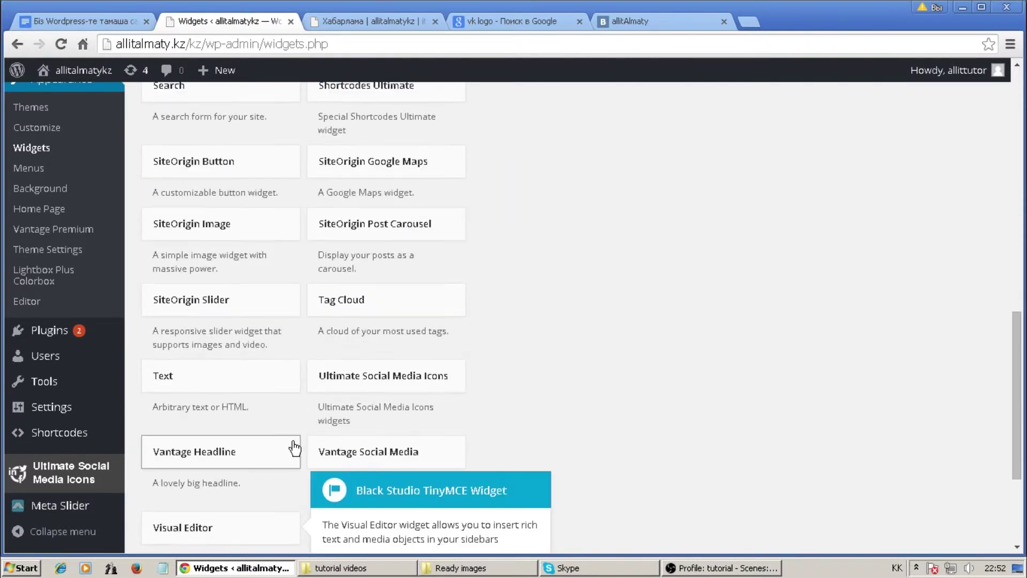
scroll(294, 447, down, 1)
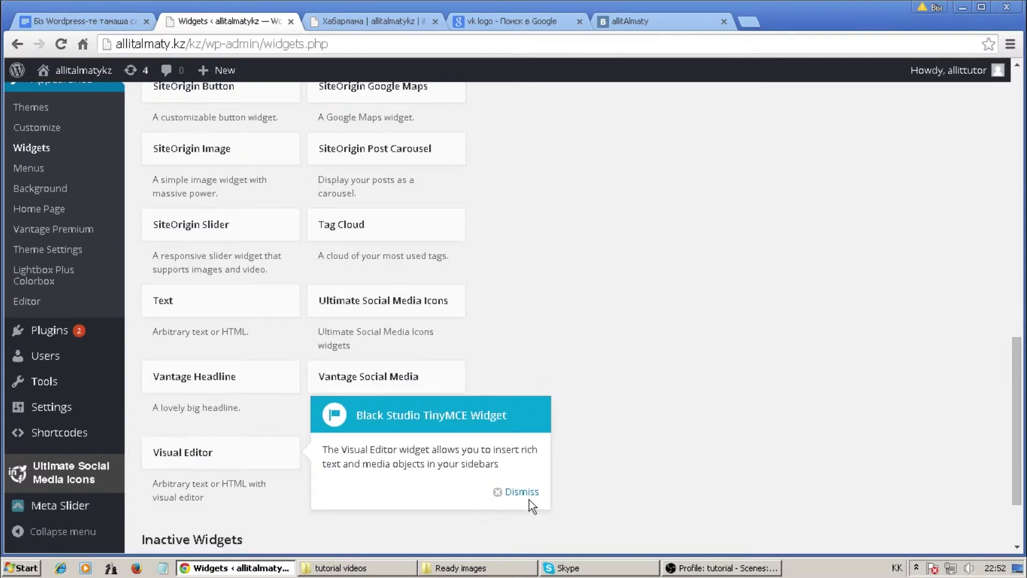
click(518, 558)
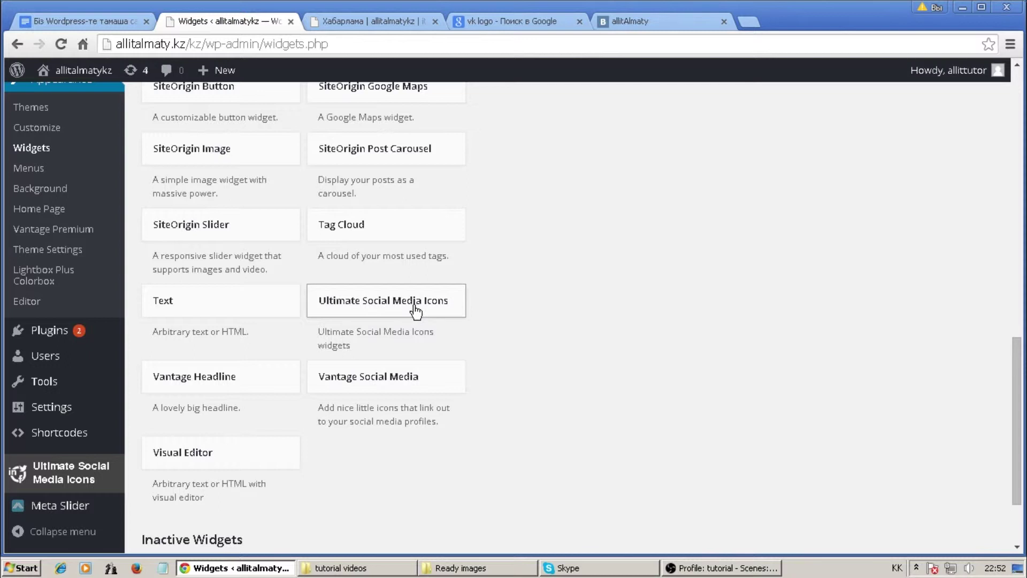
drag(387, 302, 591, 328)
scroll(621, 297, up, 10)
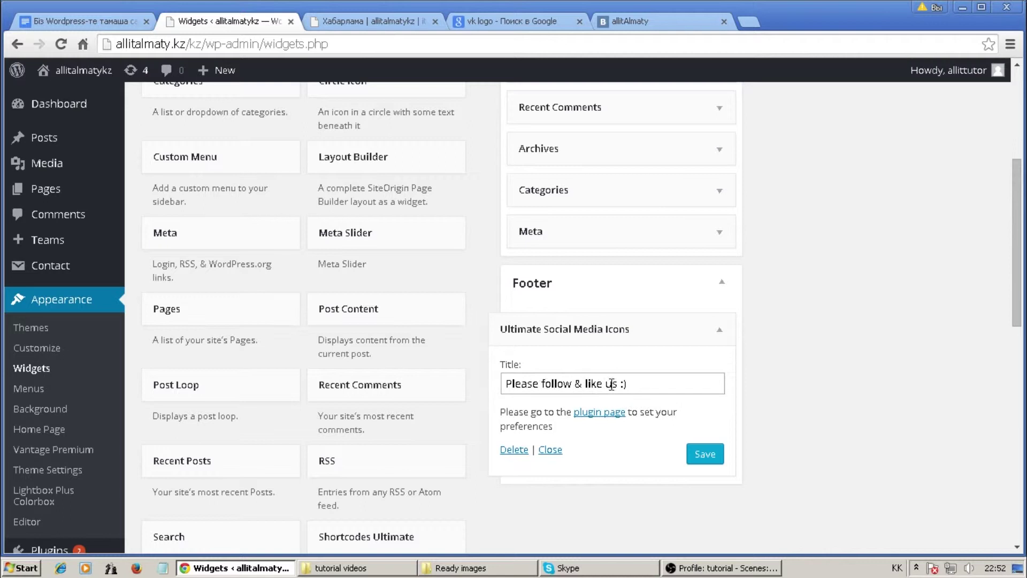
Step: Set the footer widget's title to "Бізді бағдарла және like нүктесін бас", save the widget and collapse it
drag(634, 383, 455, 401)
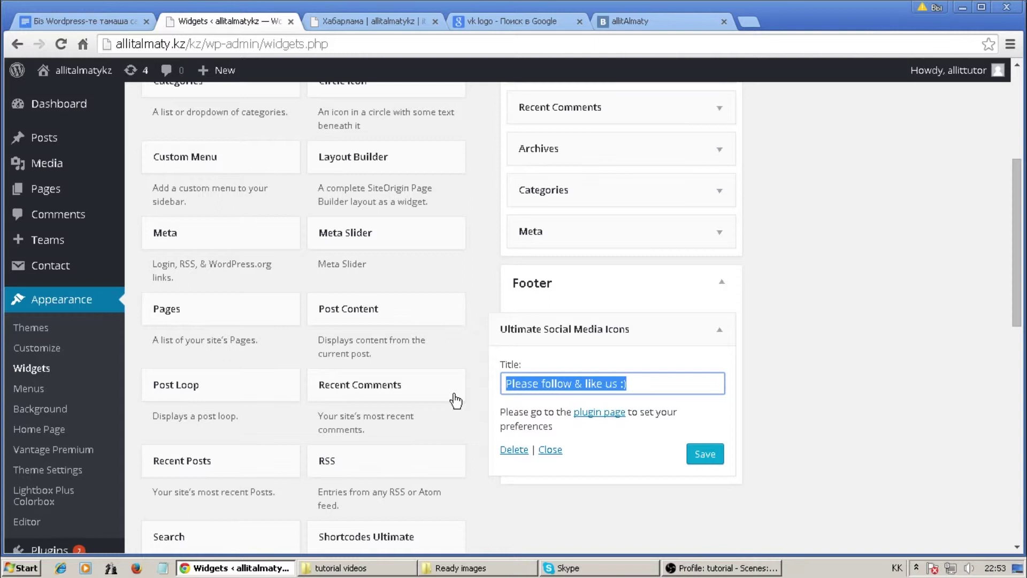
text(Біздің)
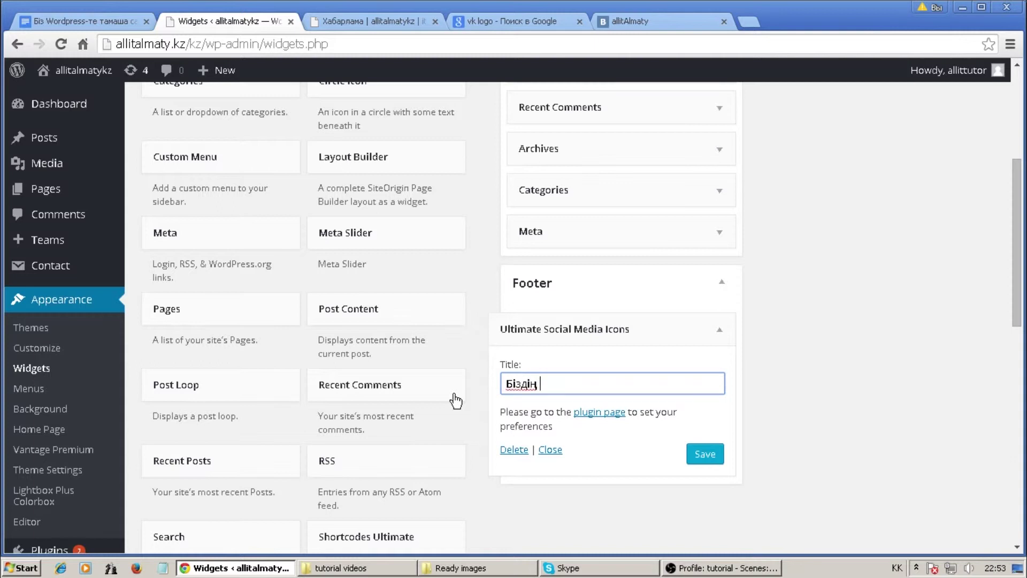
key(BackSpace)
key(BackSpace)
text(бағдарла және а)
key(BackSpace)
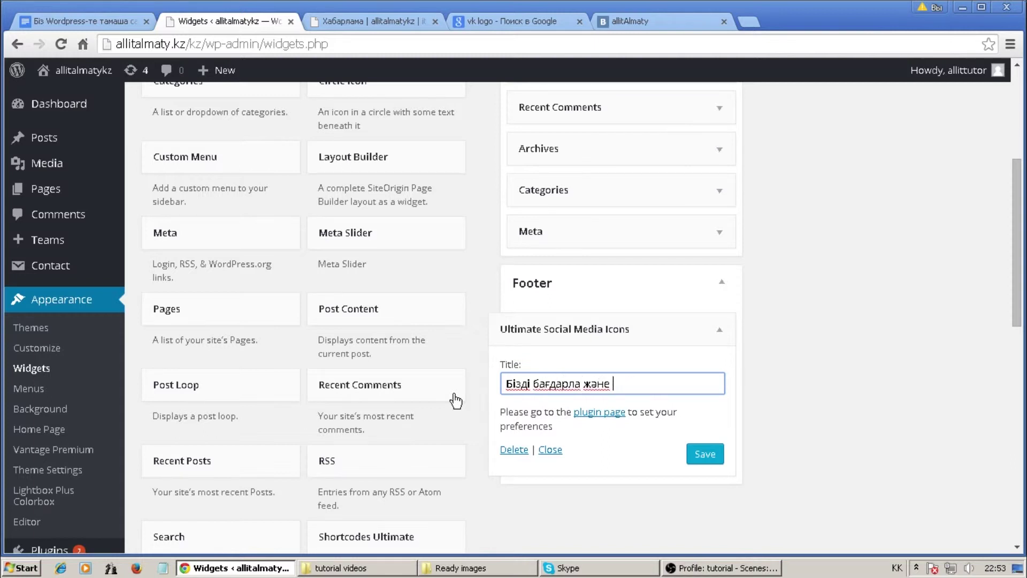
text(lik)
key(BackSpace)
text(ke)
key(alt+shift)
text(нүктесін)
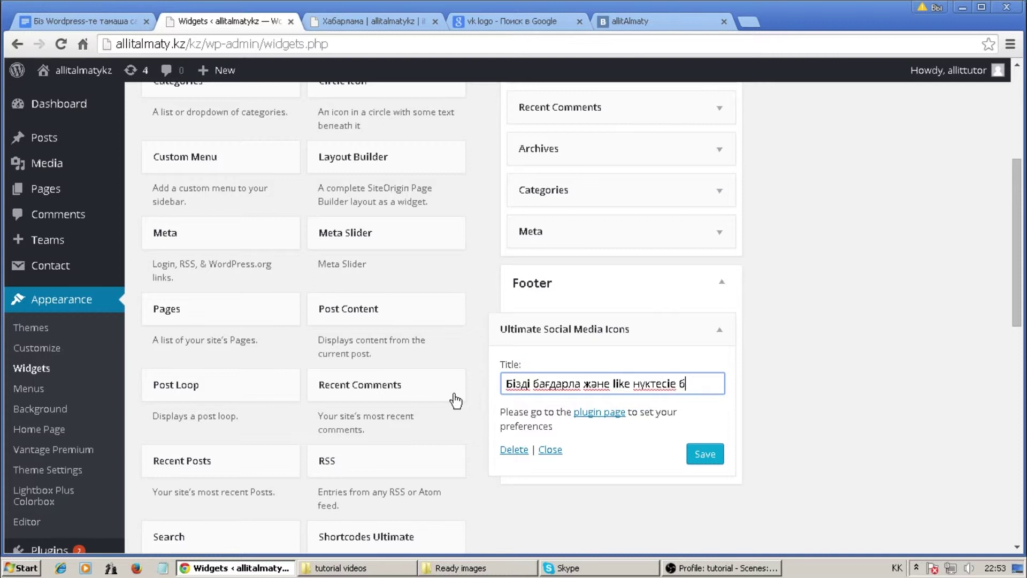
text( бас)
click(702, 454)
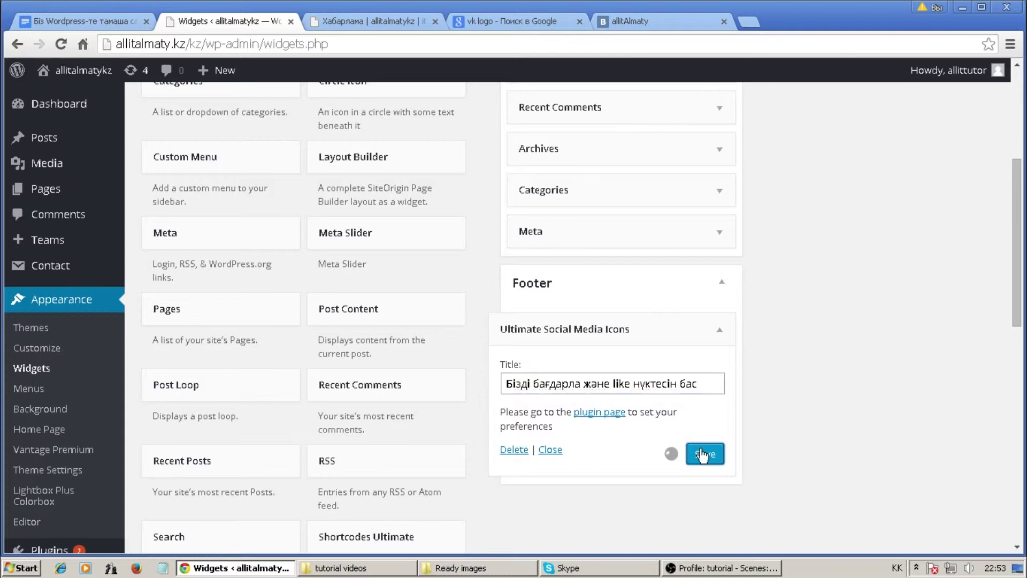
click(720, 330)
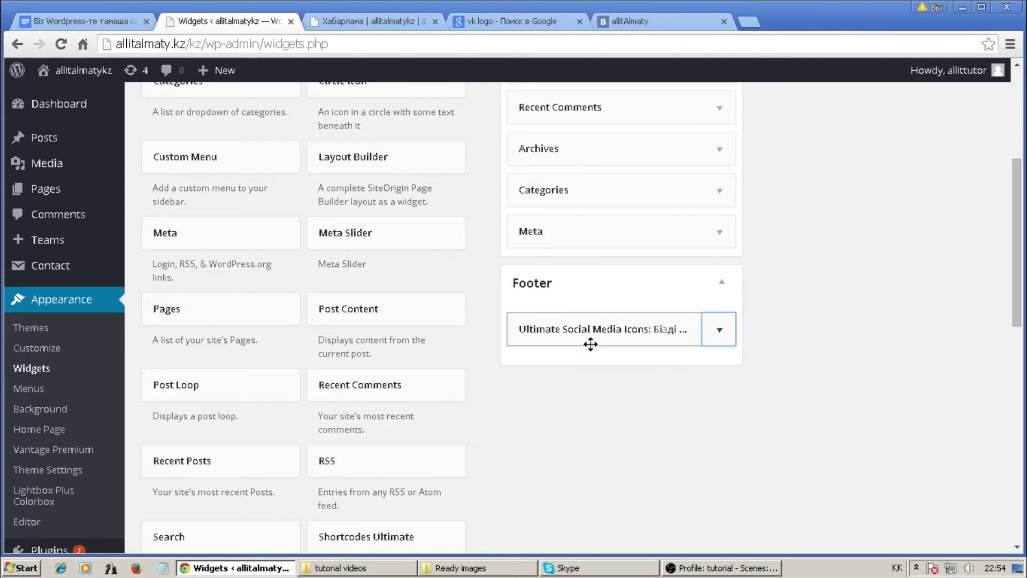
Step: Reload the Хабарлама page on the live site and check the widget title and social icons in the footer
click(370, 20)
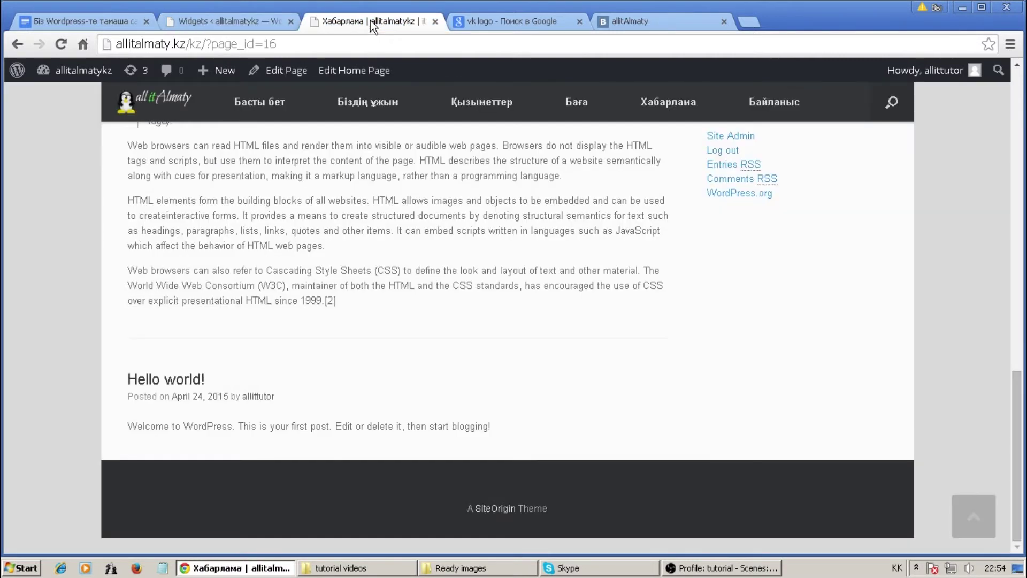
click(65, 45)
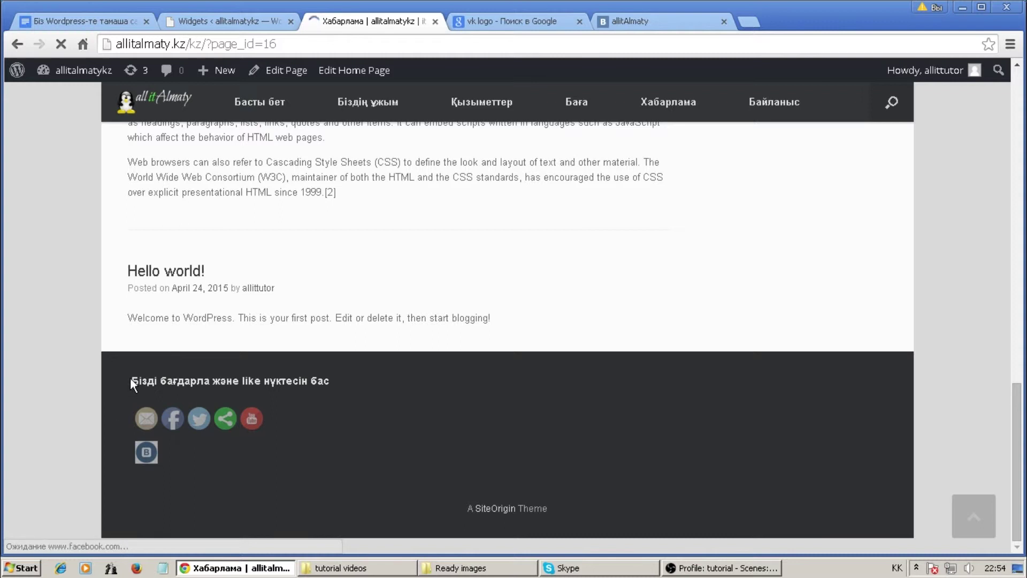
drag(132, 380, 331, 392)
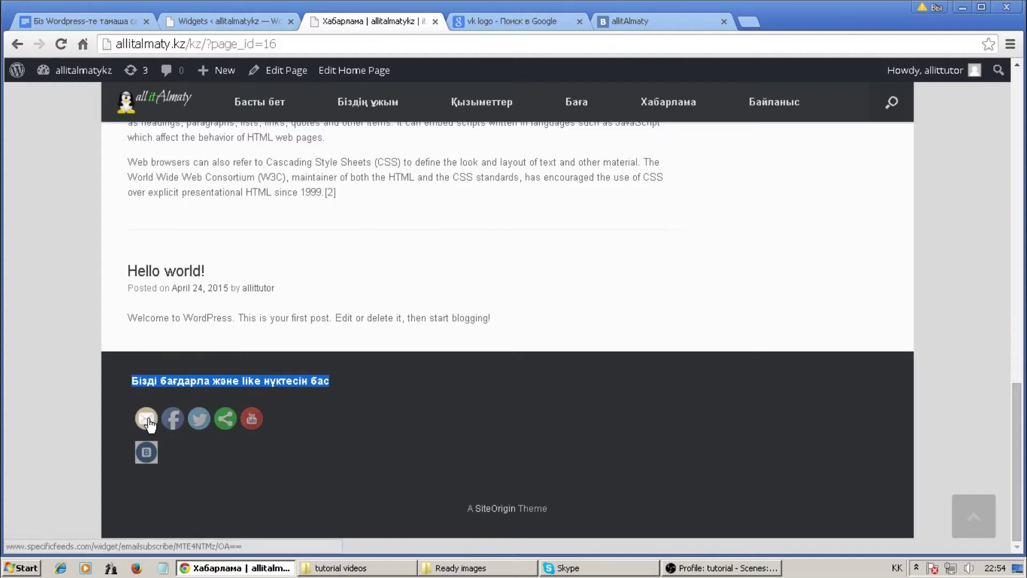
click(60, 428)
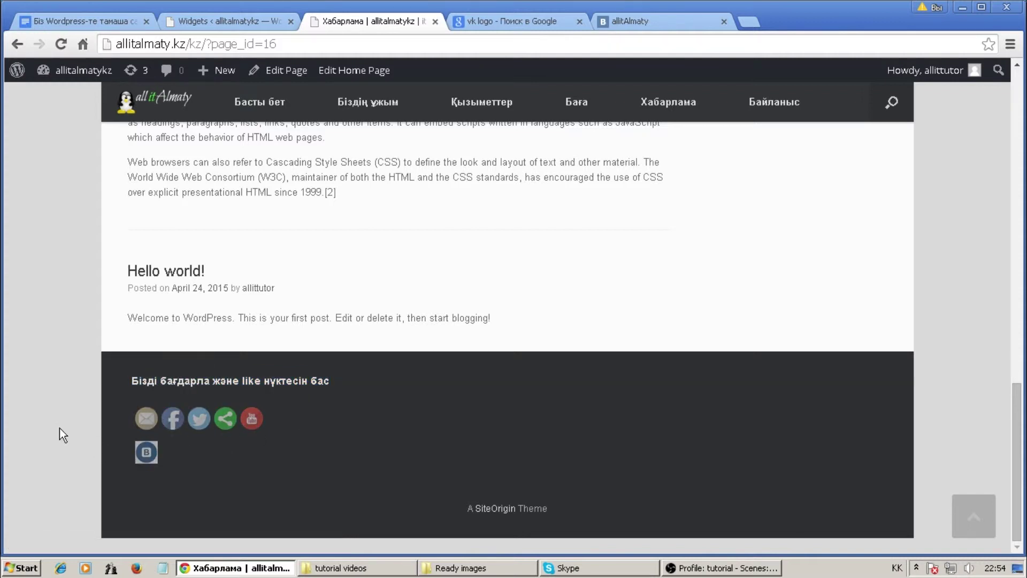
mouse_move(210, 428)
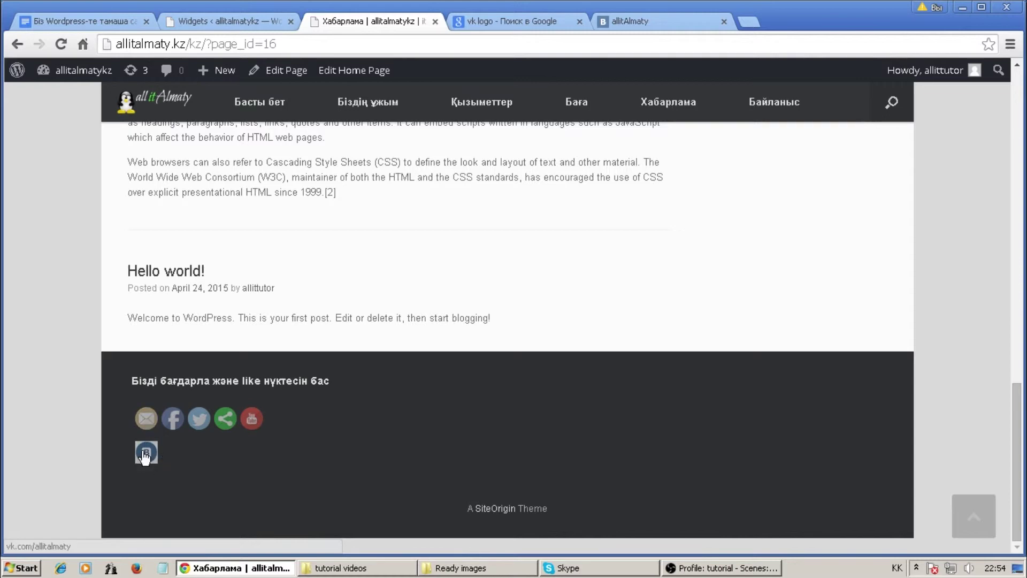
Step: Open the Ultimate Social Media Icons settings and expand the "Any other wishes for your main icons?" section
click(239, 26)
scroll(51, 321, down, 3)
scroll(51, 321, down, 2)
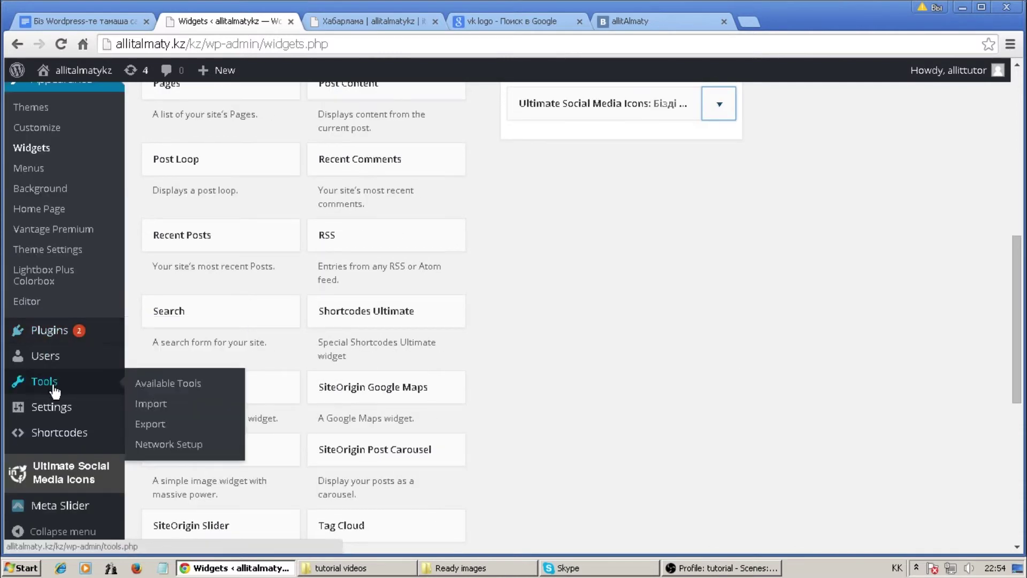
click(56, 470)
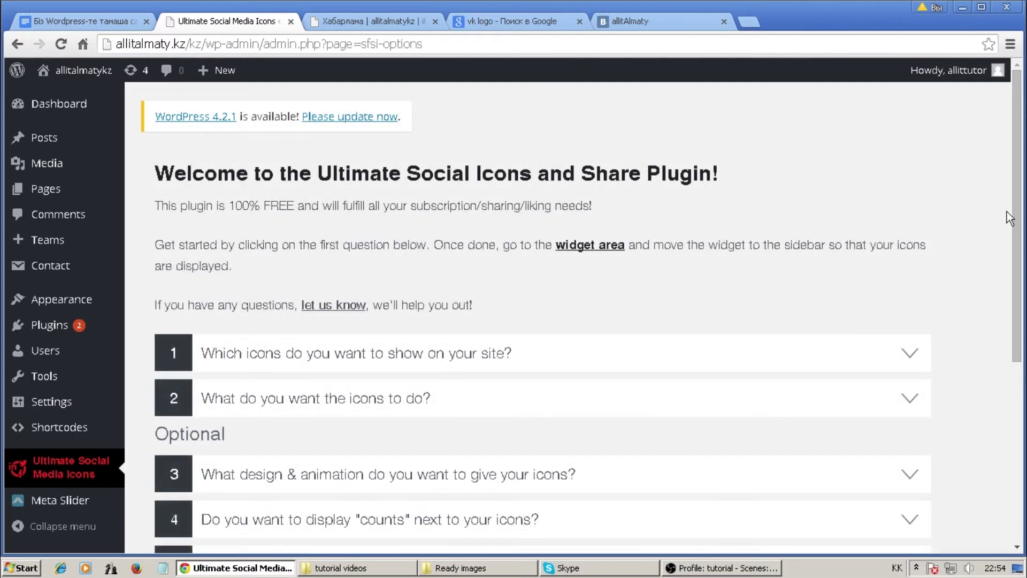
drag(1018, 122, 1017, 253)
click(918, 281)
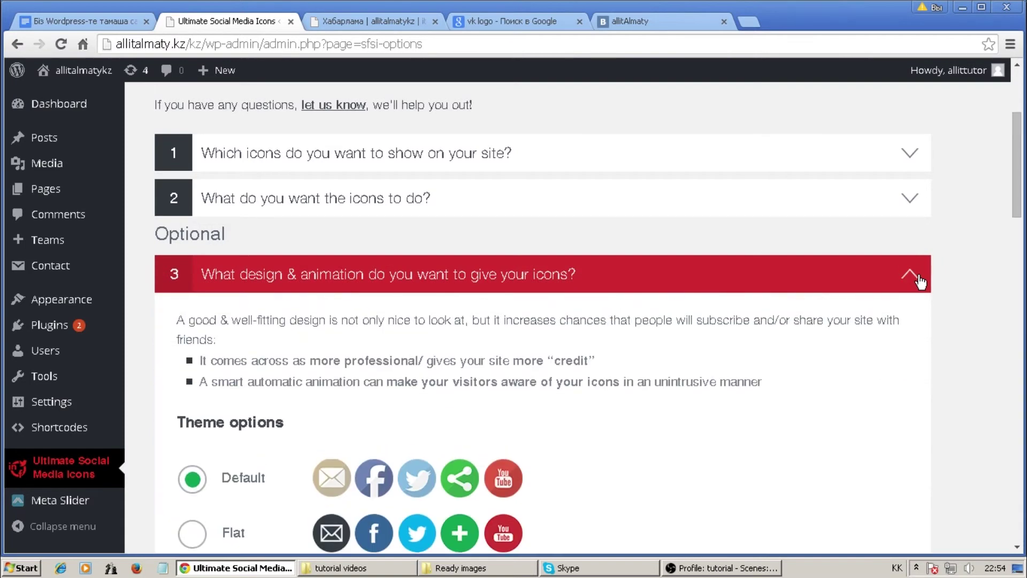
click(913, 272)
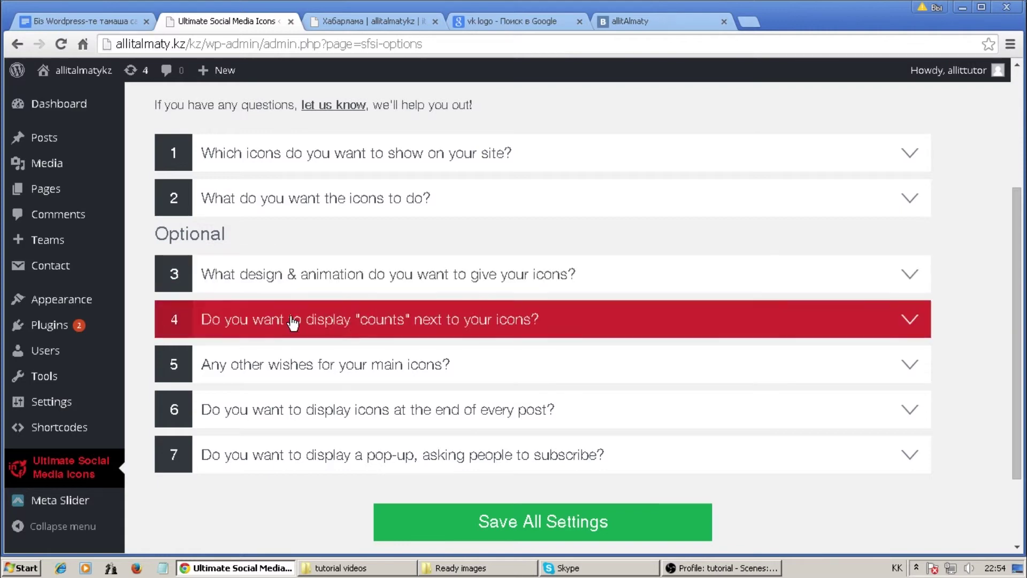
click(302, 364)
drag(1019, 229, 1017, 293)
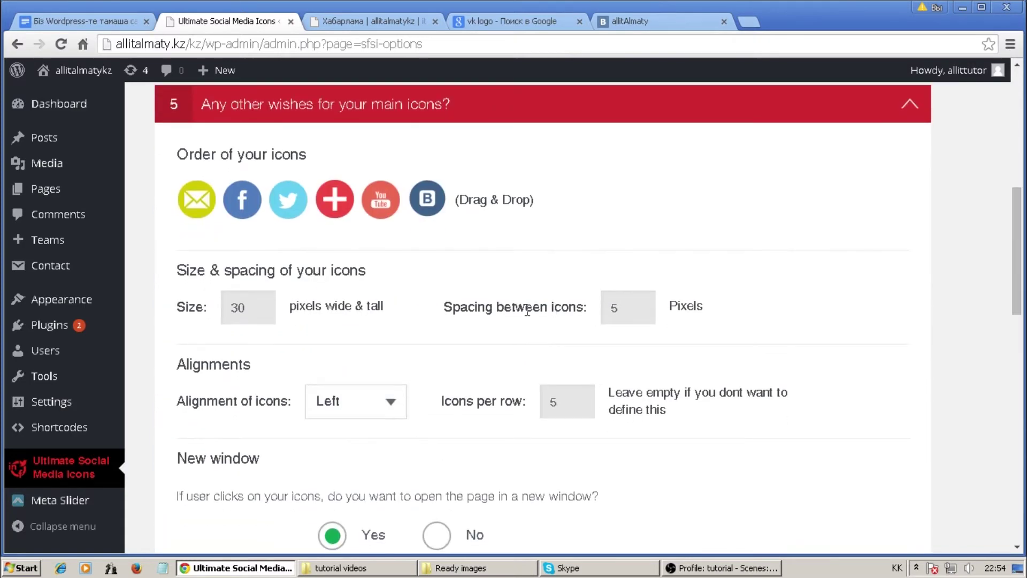
Step: Change the icons-per-row setting so all the icons fit on a single row, and save all plugin settings
drag(441, 402, 529, 408)
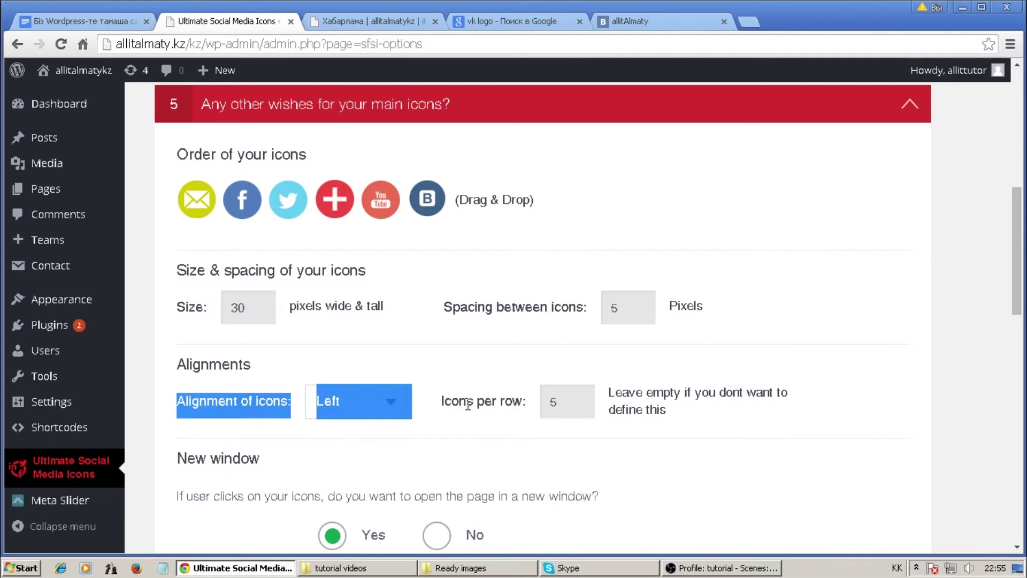
click(451, 401)
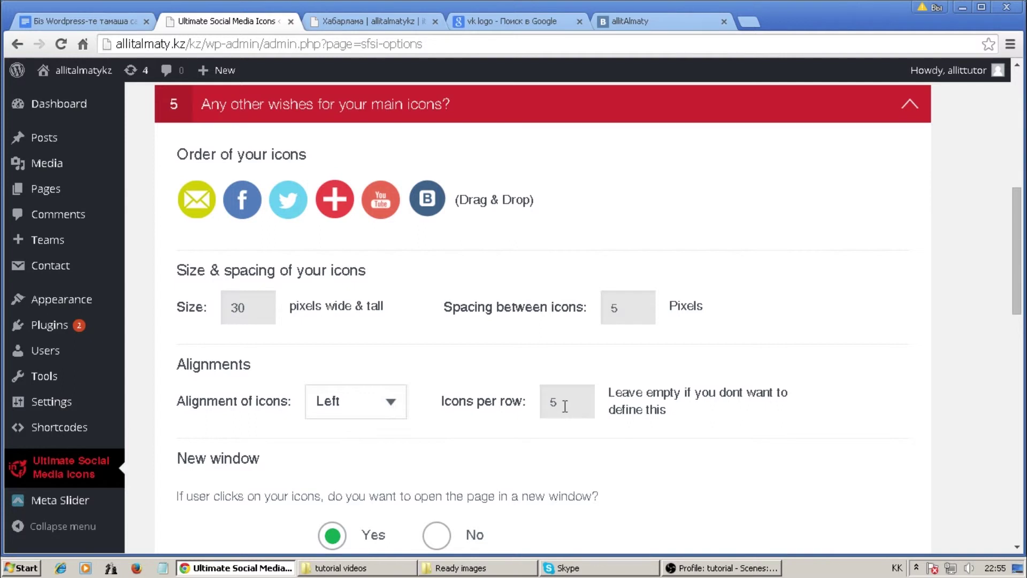
drag(565, 405, 542, 405)
scroll(542, 405, down, 10)
click(594, 403)
click(537, 541)
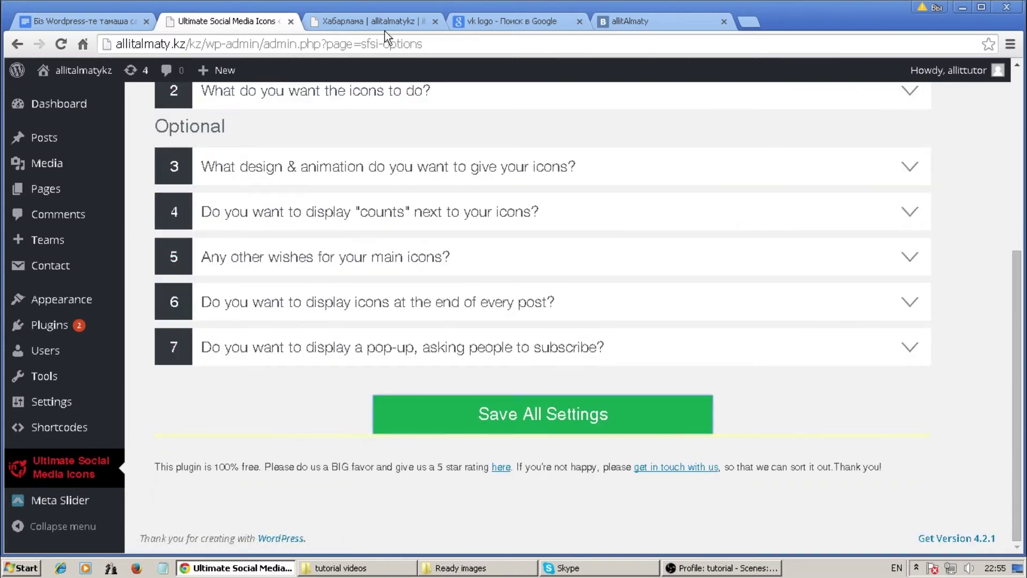
Step: Reload the Хабарлама page and check how the social icons are arranged in the footer
click(384, 24)
click(62, 45)
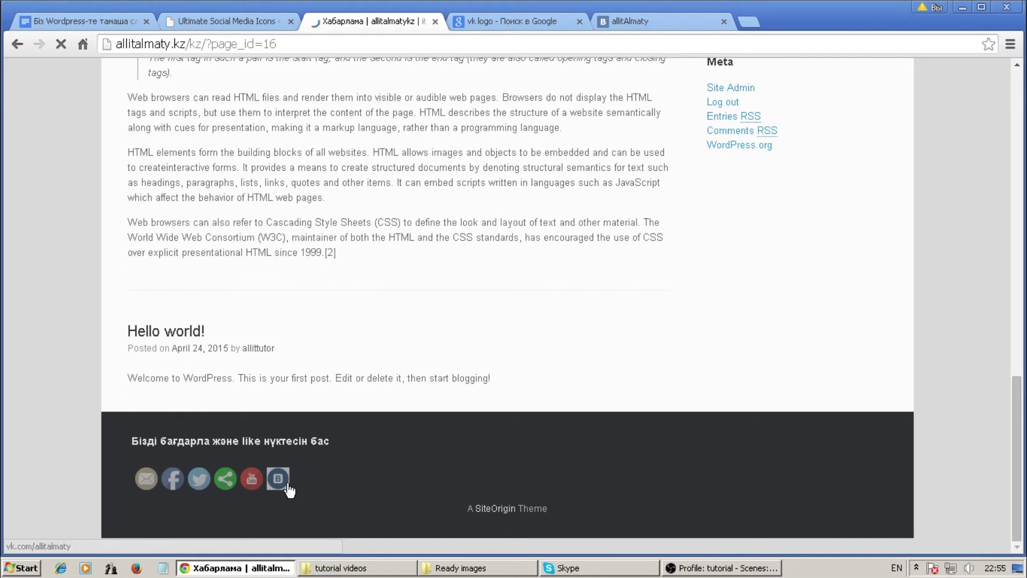
drag(1018, 506, 1018, 198)
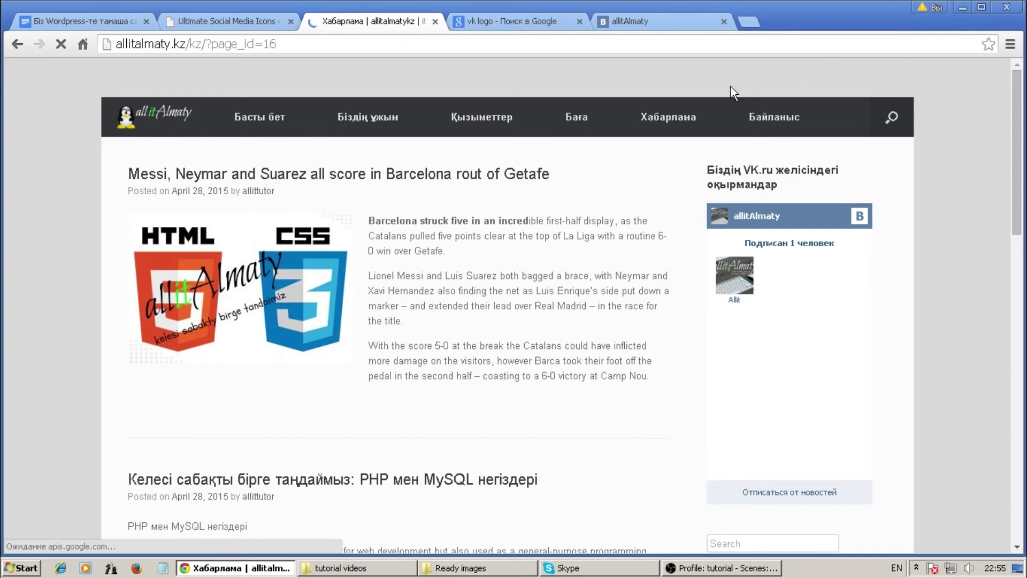
Step: Return to the site's admin area and open the Widgets page
click(241, 22)
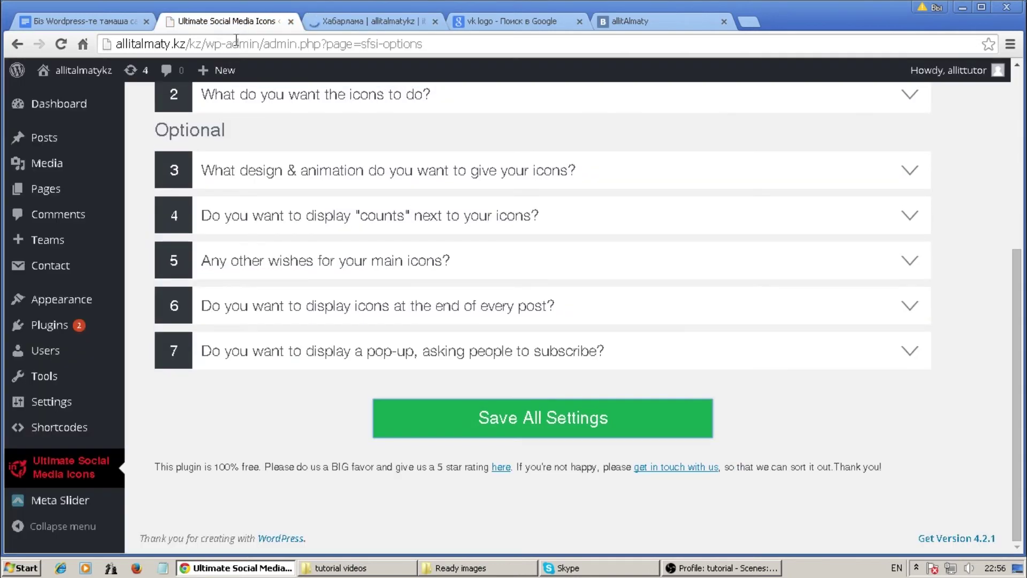
mouse_move(51, 338)
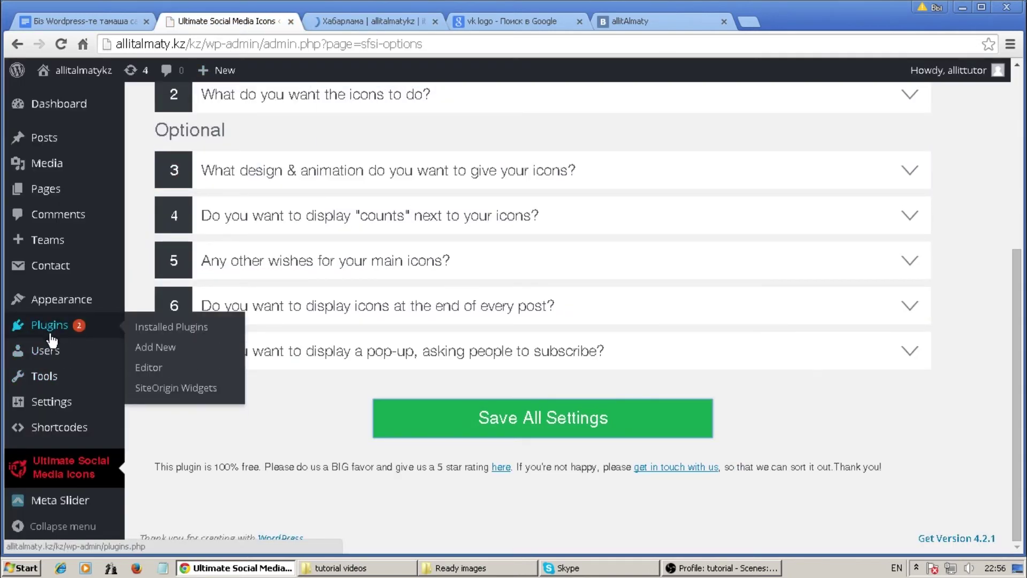
mouse_move(54, 307)
click(158, 331)
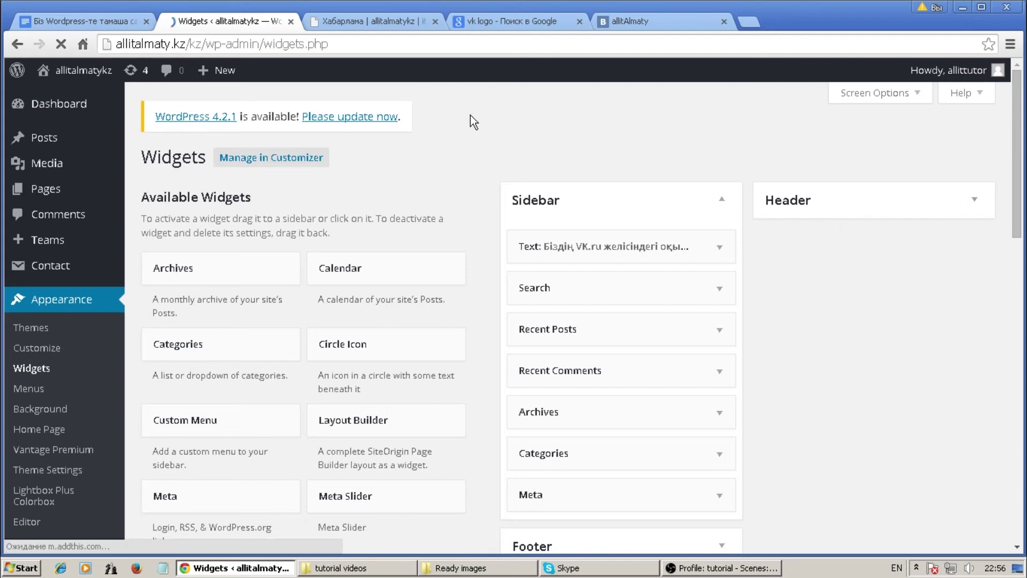
Step: Switch back to the live Хабарлама page and open the post "Messi, Neymar and Suarez all score in Barcelona rout of Getafe"
click(386, 27)
scroll(67, 260, down, 2)
scroll(83, 214, up, 2)
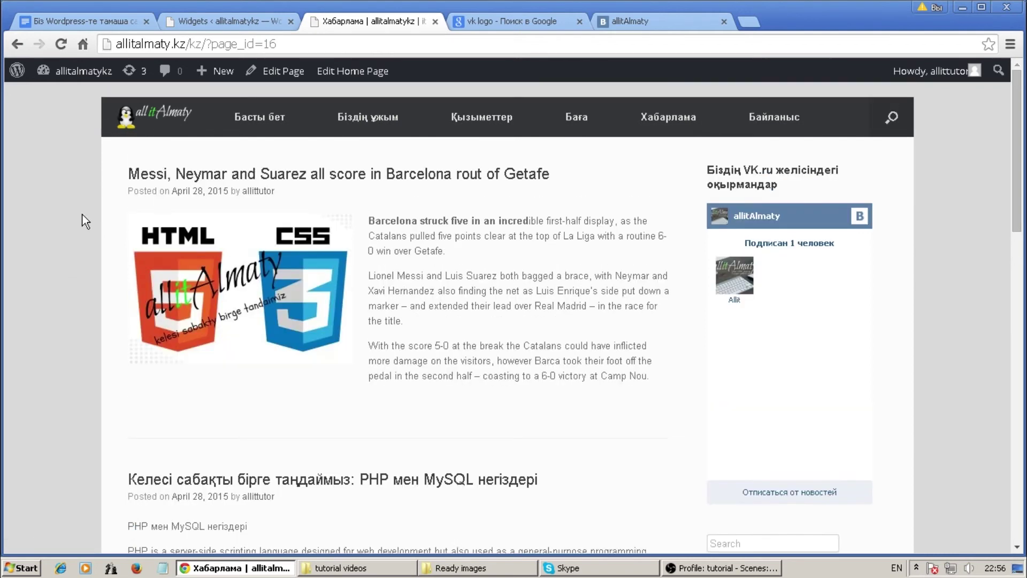
click(385, 179)
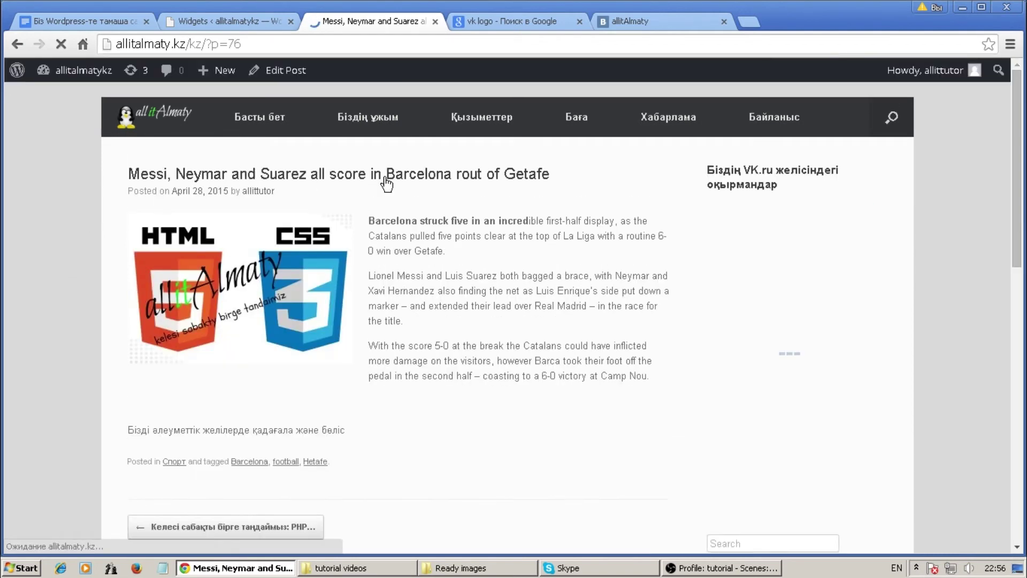